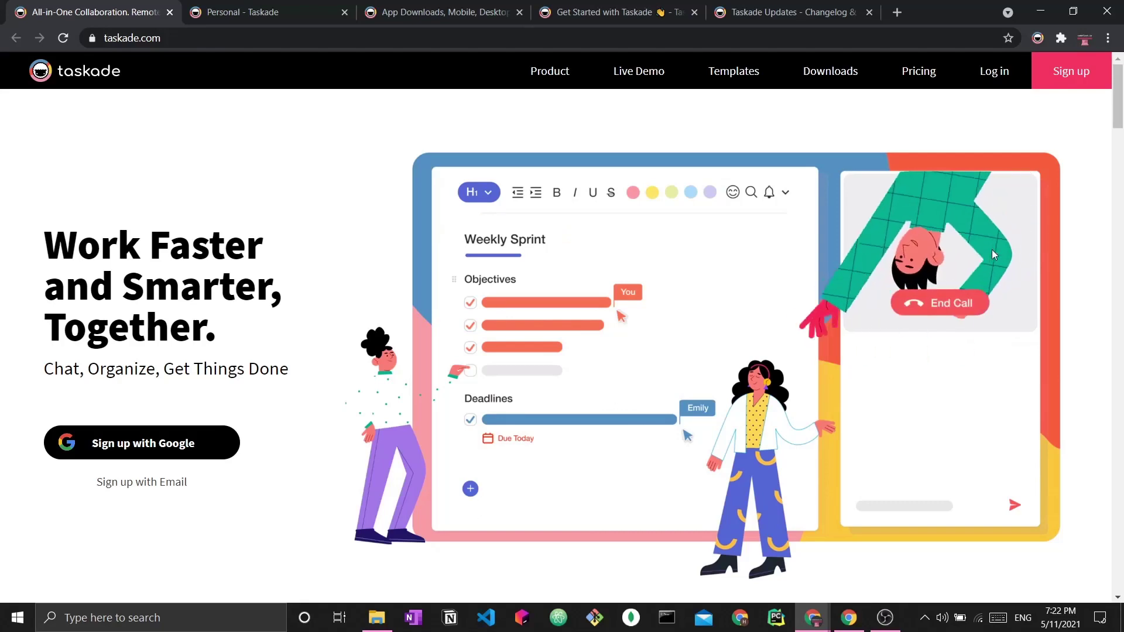
- Look over the Taskade homepage from the introduction down to the Organize Visually section
scroll(992, 249, "down", 1)
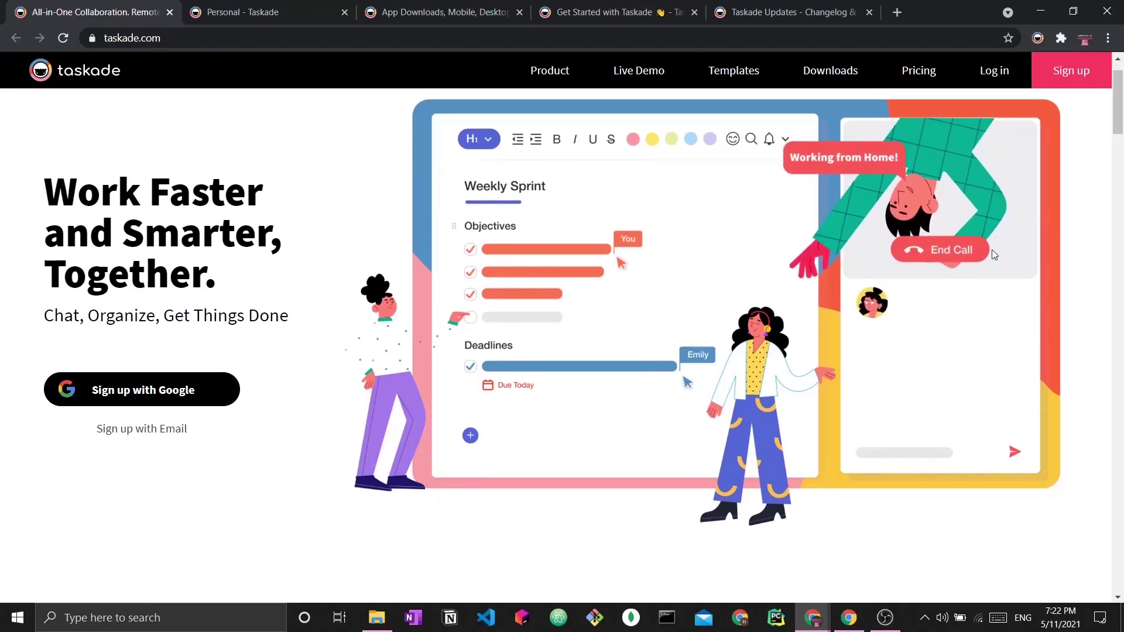
scroll(992, 250, "down", 3)
scroll(996, 237, "down", 8)
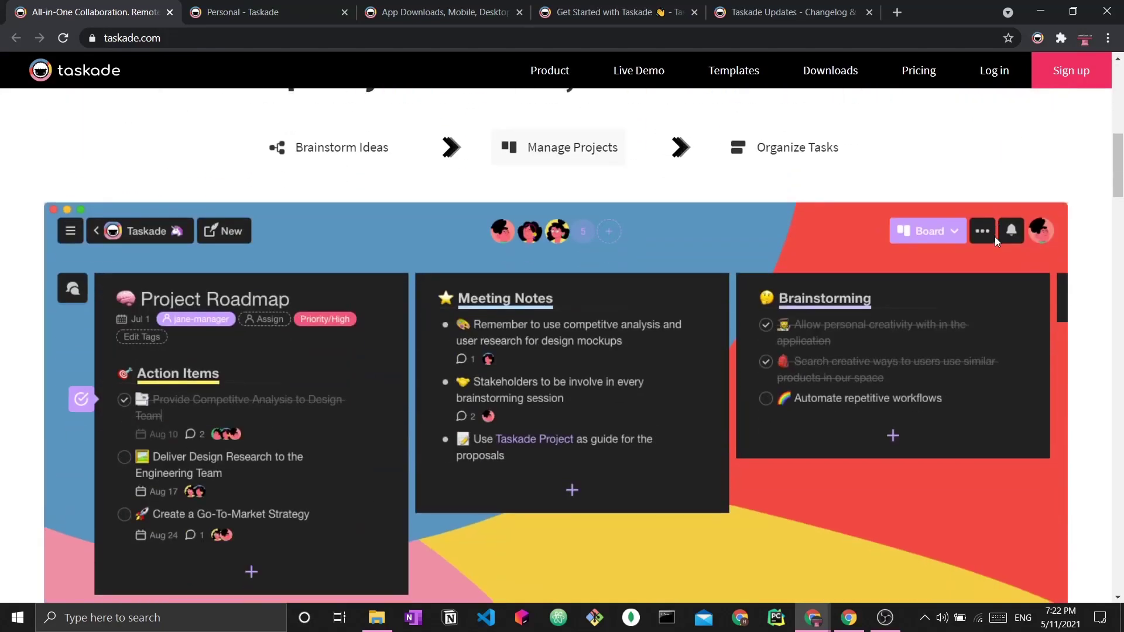
scroll(996, 236, "down", 8)
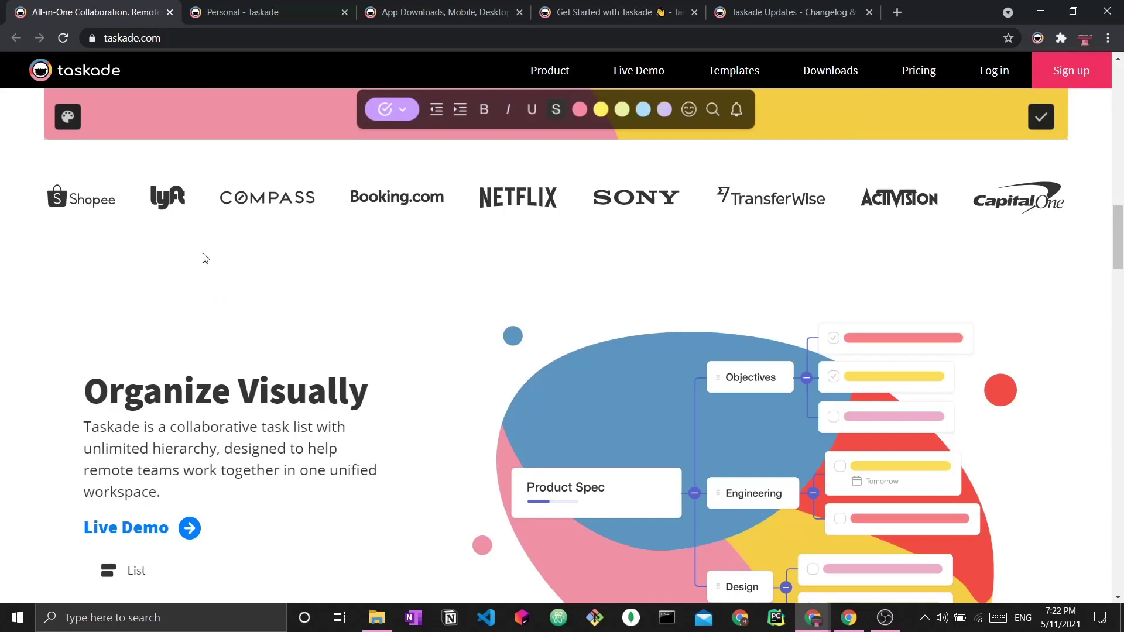
scroll(600, 477, "down", 4)
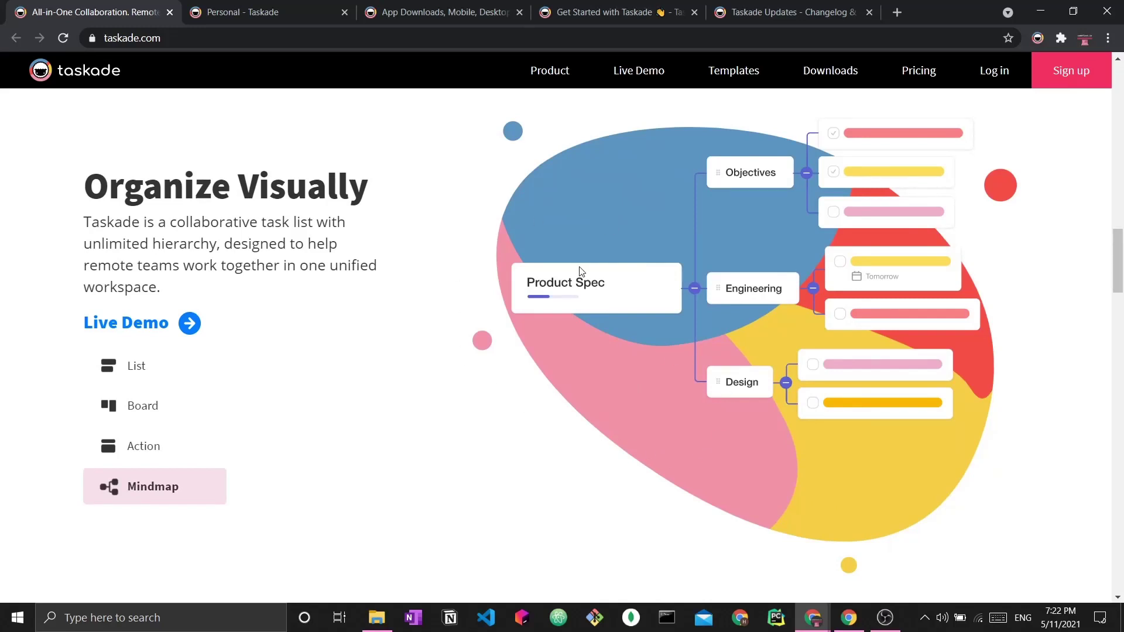
- Preview the List and Board layouts in the Organize Visually section
left_click(160, 368)
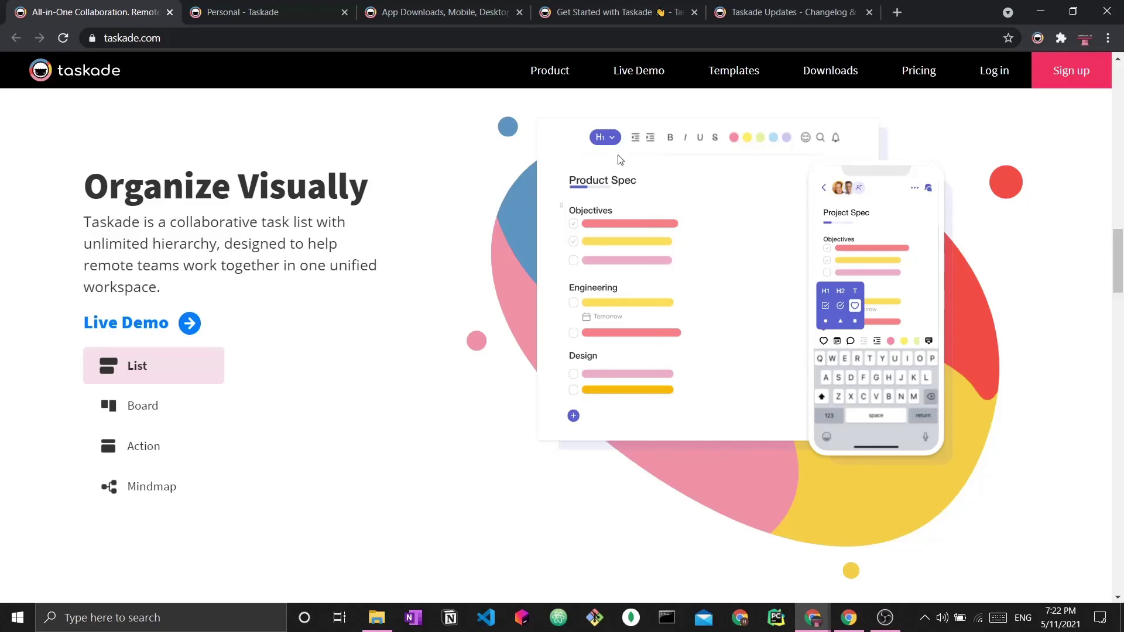
left_click(179, 403)
scroll(584, 334, "up", 1)
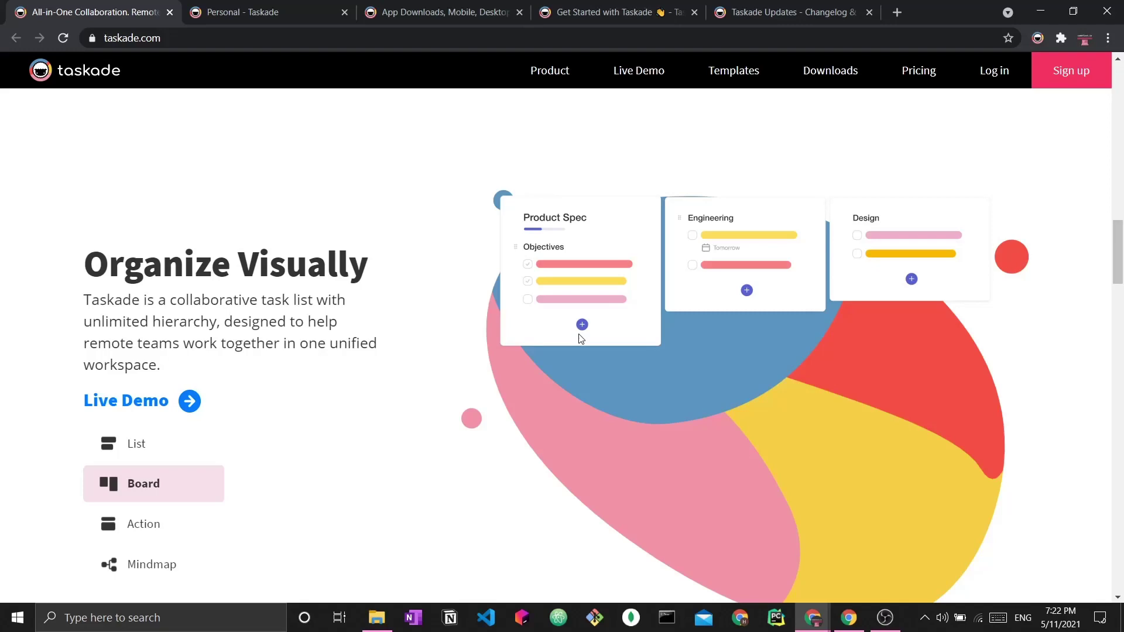
- Review the Collaborate Instantly, Manage Anything and Plan Collaboratively sections of the homepage
scroll(582, 319, "down", 10)
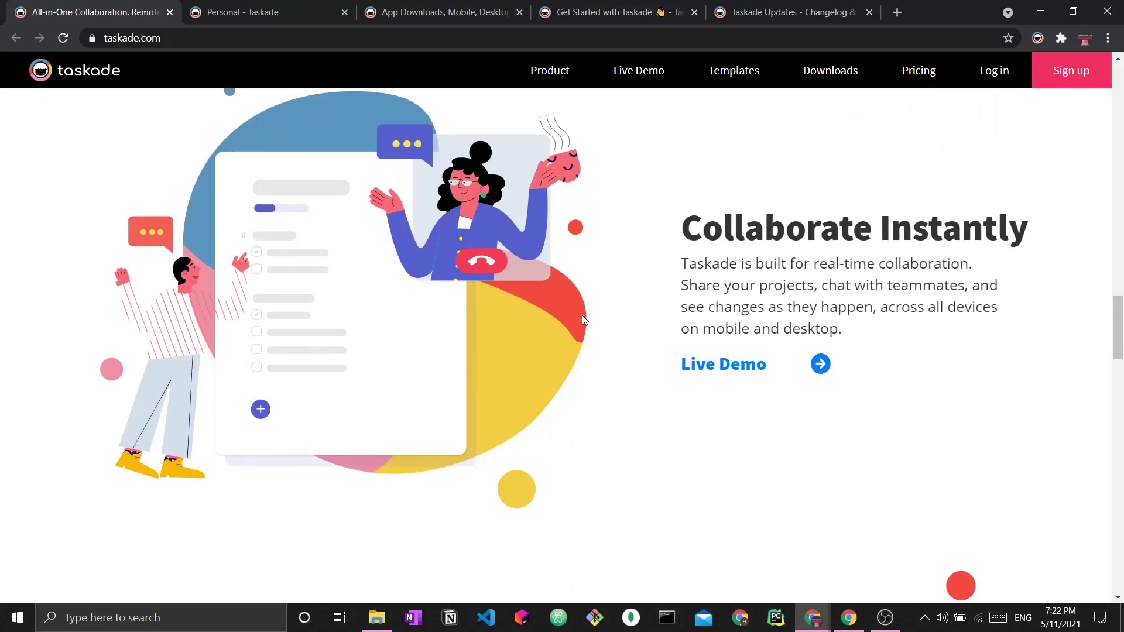
scroll(582, 319, "up", 4)
scroll(623, 454, "down", 10)
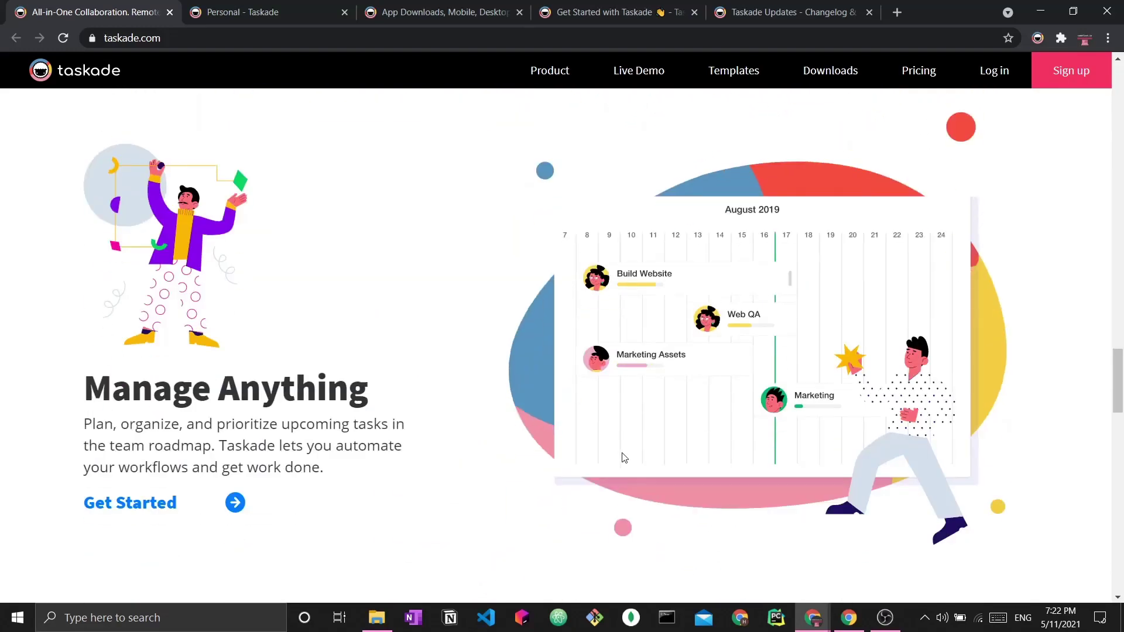
scroll(624, 458, "down", 1)
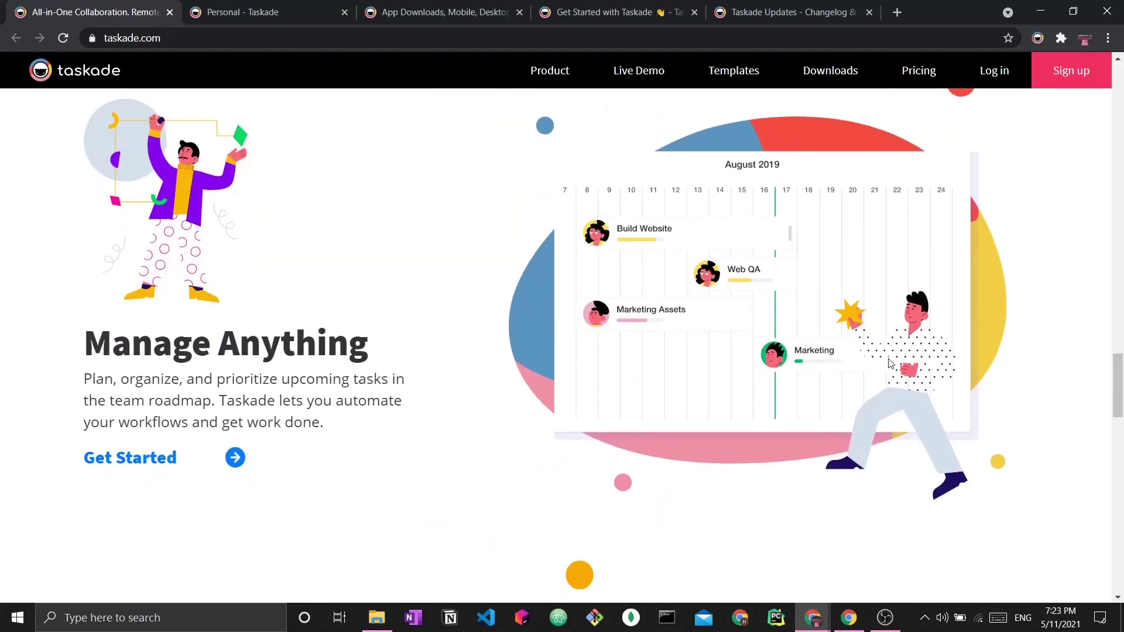
scroll(889, 363, "down", 5)
scroll(890, 359, "down", 4)
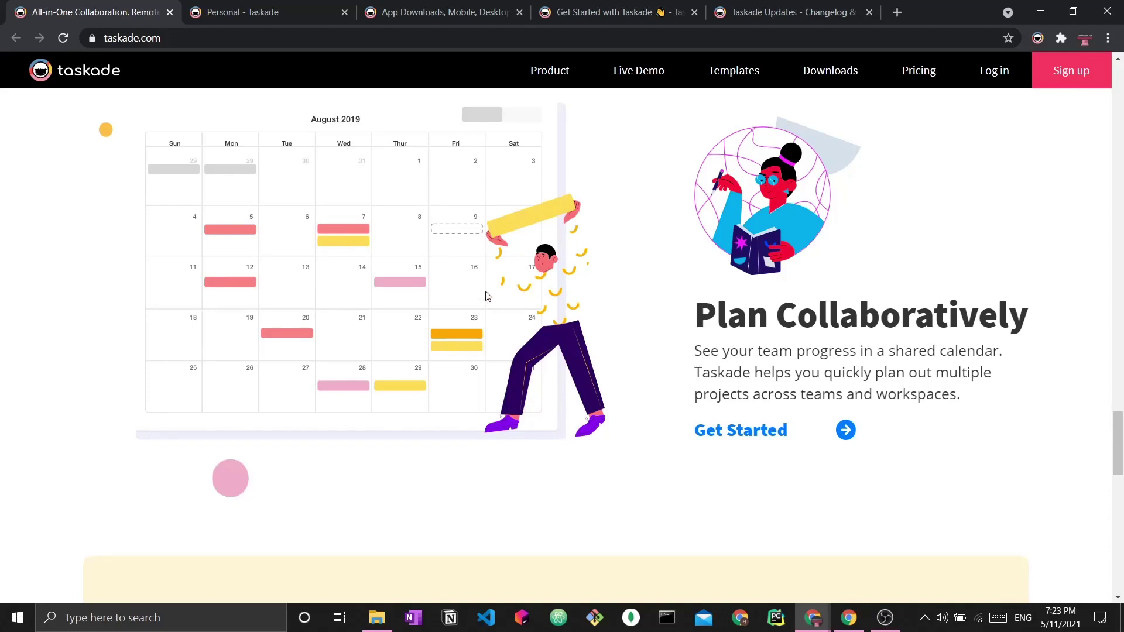
- Examine the pricing plans and the available mobile, browser extension and desktop app downloads
left_click(920, 71)
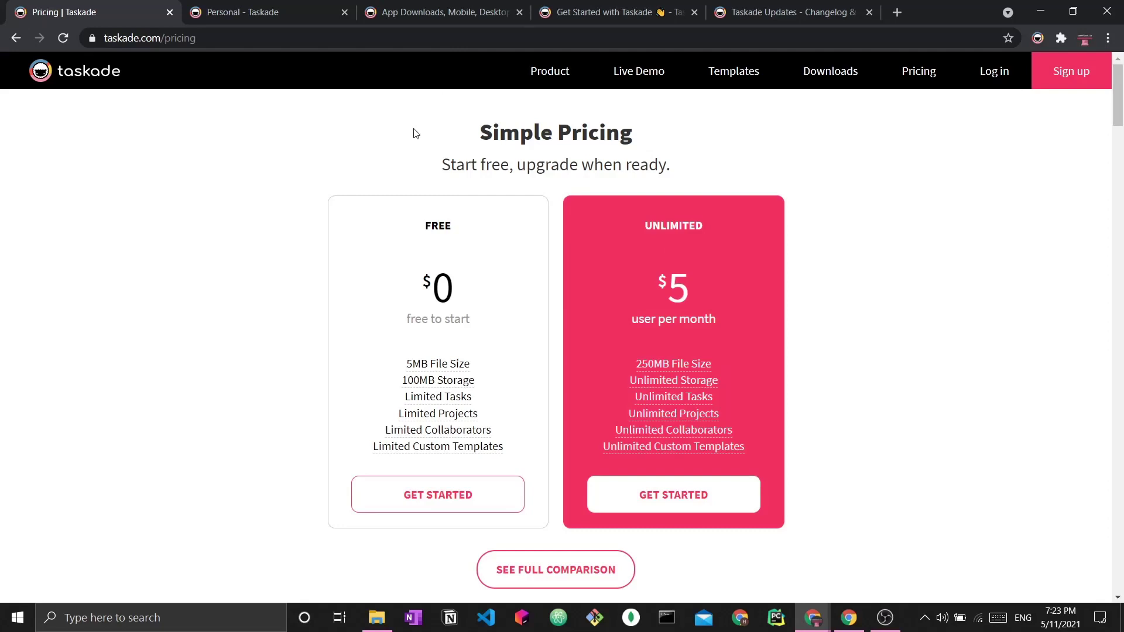
left_click(426, 10)
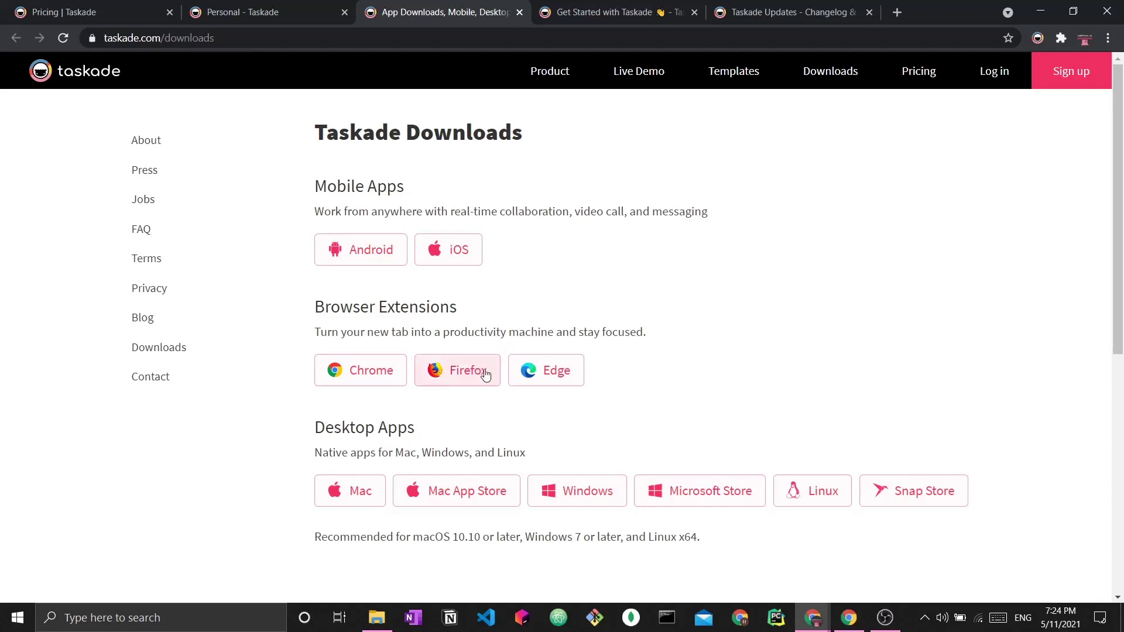
scroll(703, 412, "down", 1)
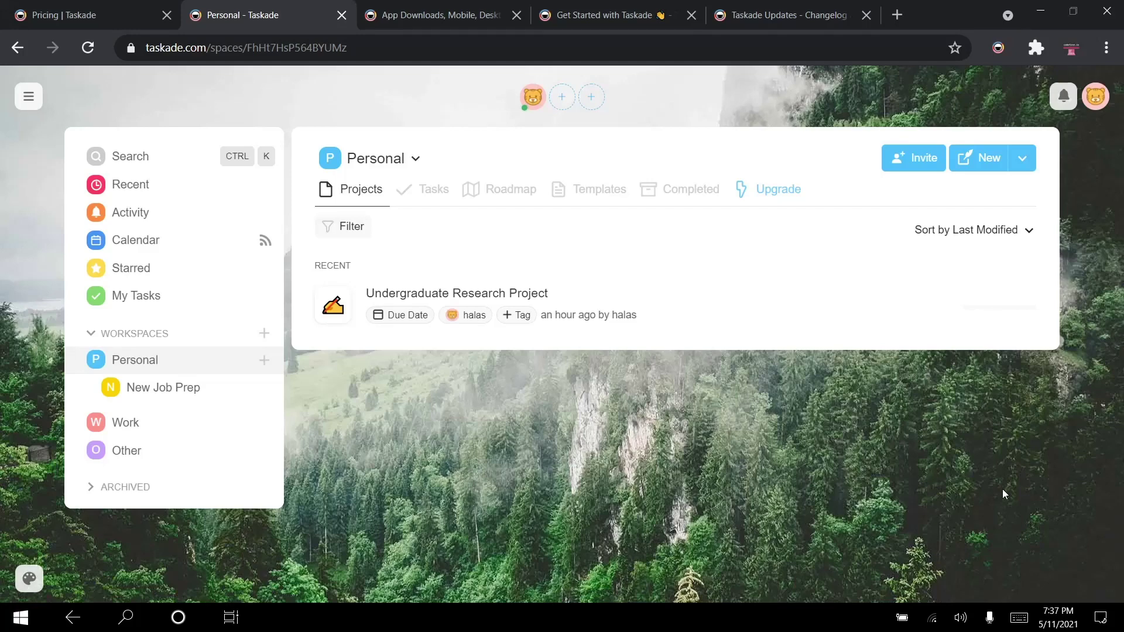
- Browse the background colors and images and the new-project template choices, returning to the Personal workspace
left_click(29, 578)
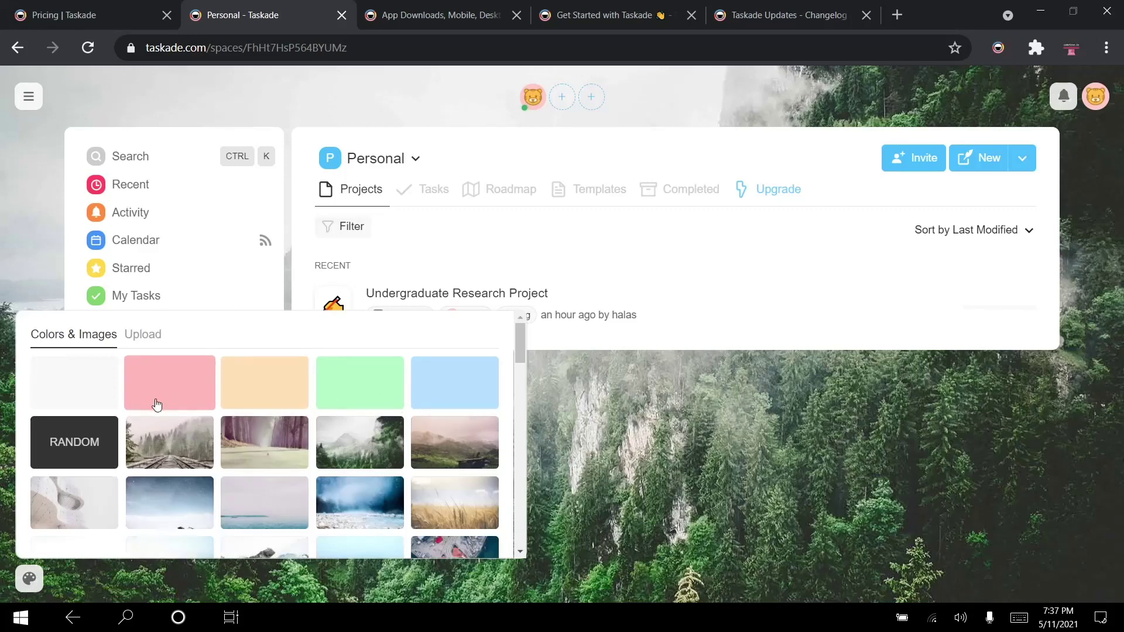
scroll(408, 513, "down", 2)
scroll(409, 513, "down", 3)
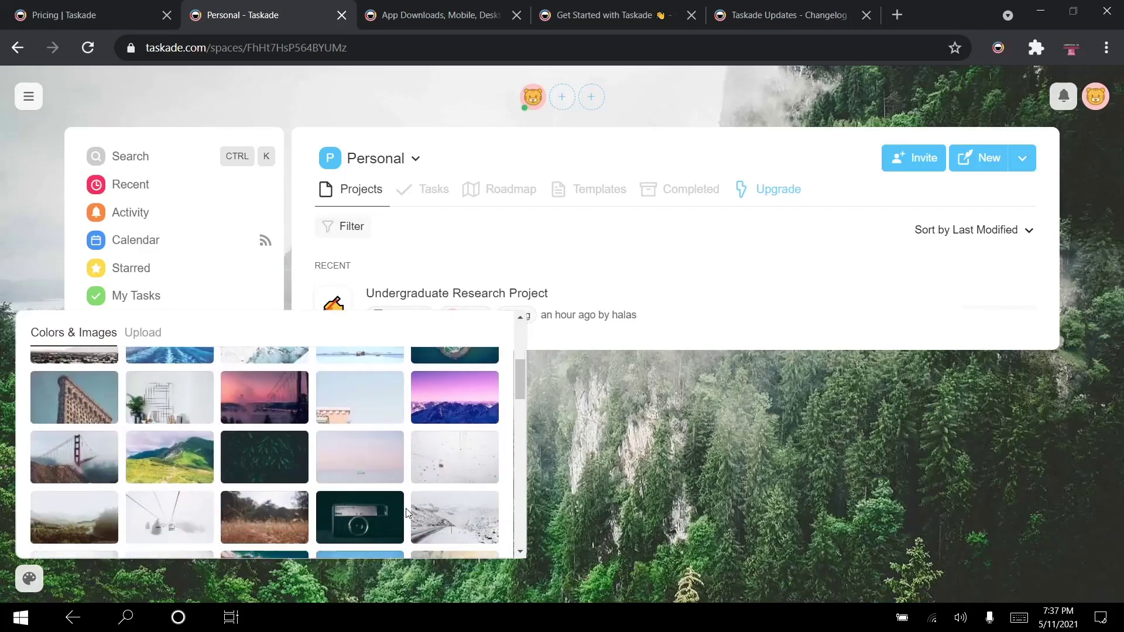
left_click(684, 460)
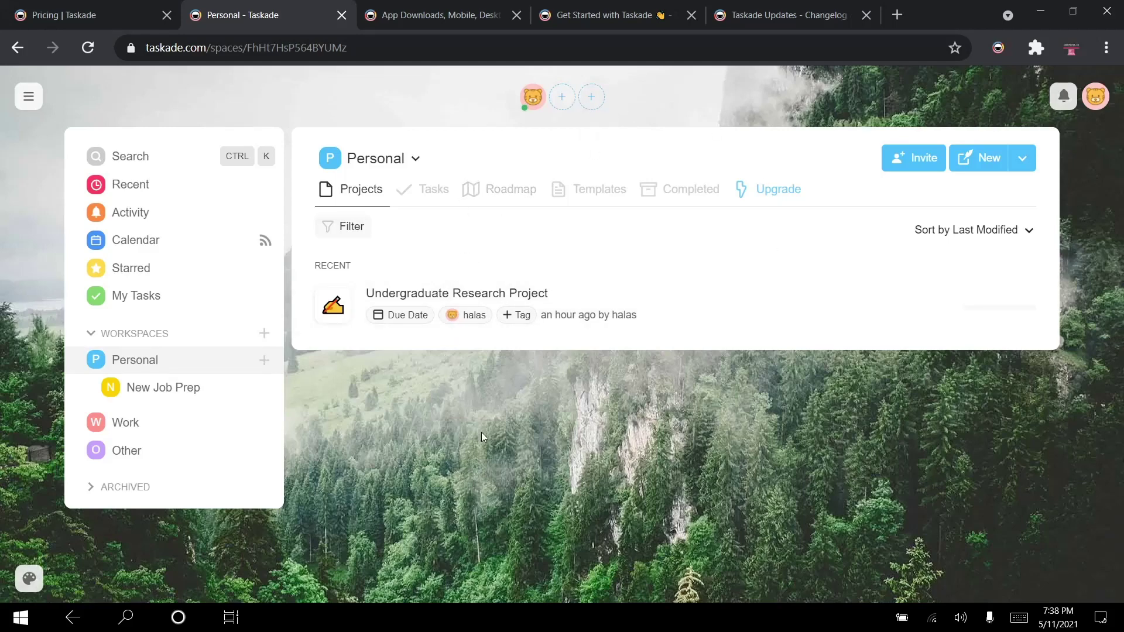
left_click(985, 168)
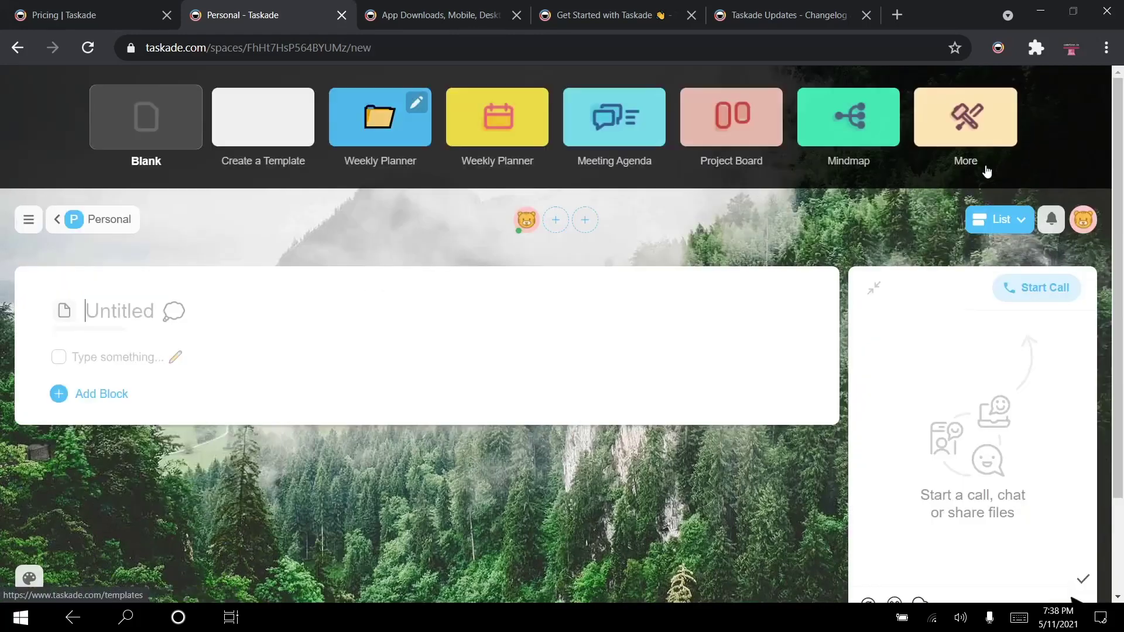
left_click(137, 221)
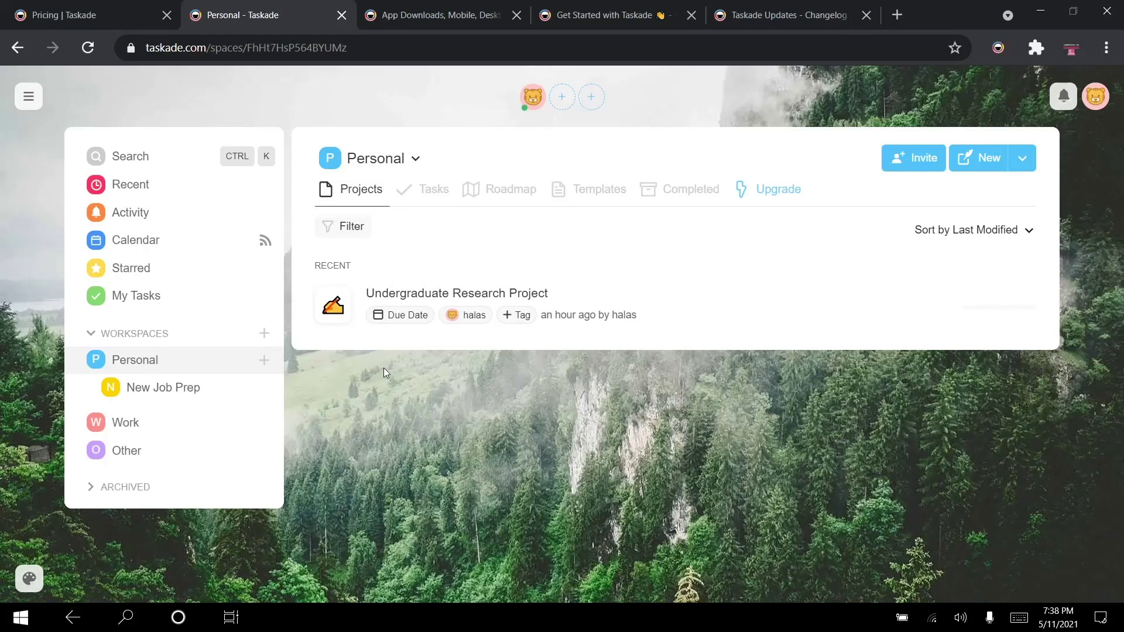
- Create a pink workspace named Private without inviting any members
left_click(264, 332)
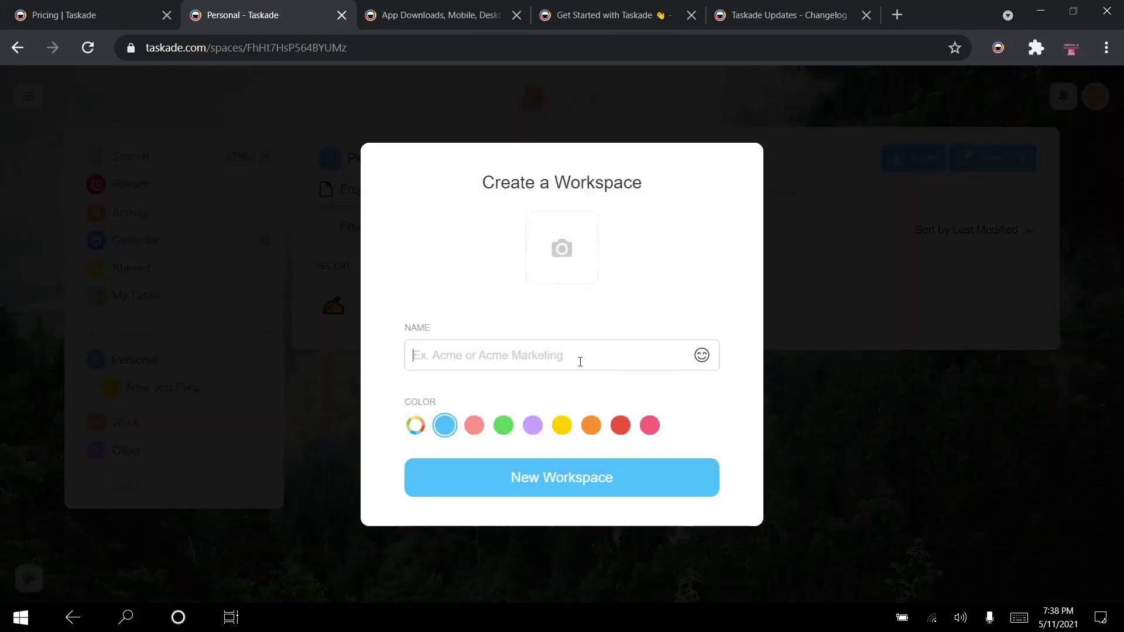
type("Private")
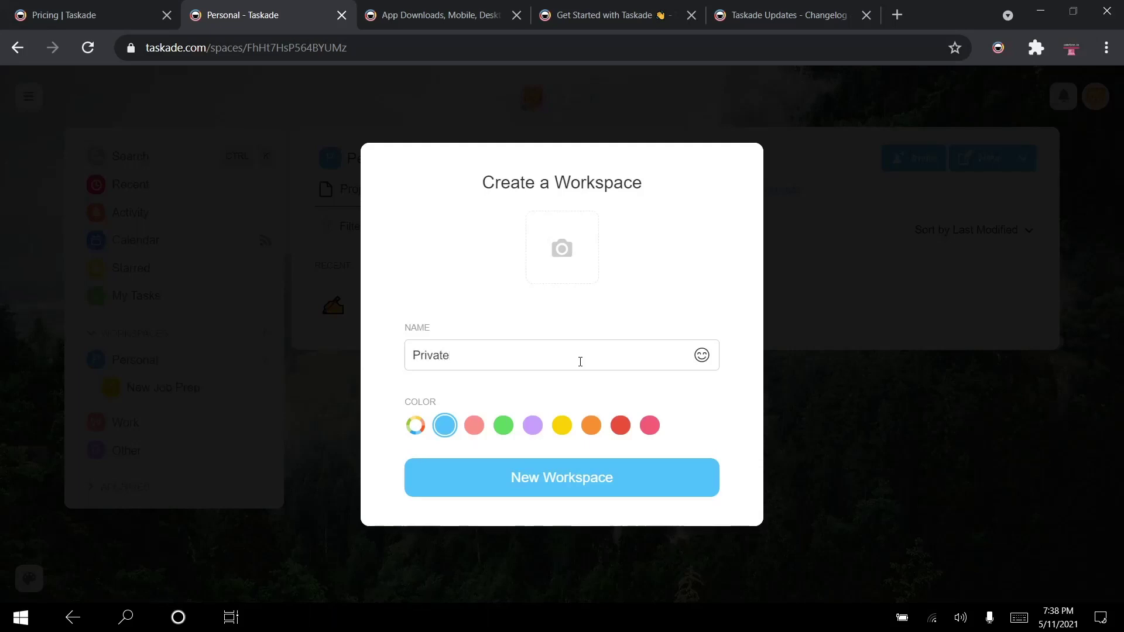
left_click(653, 430)
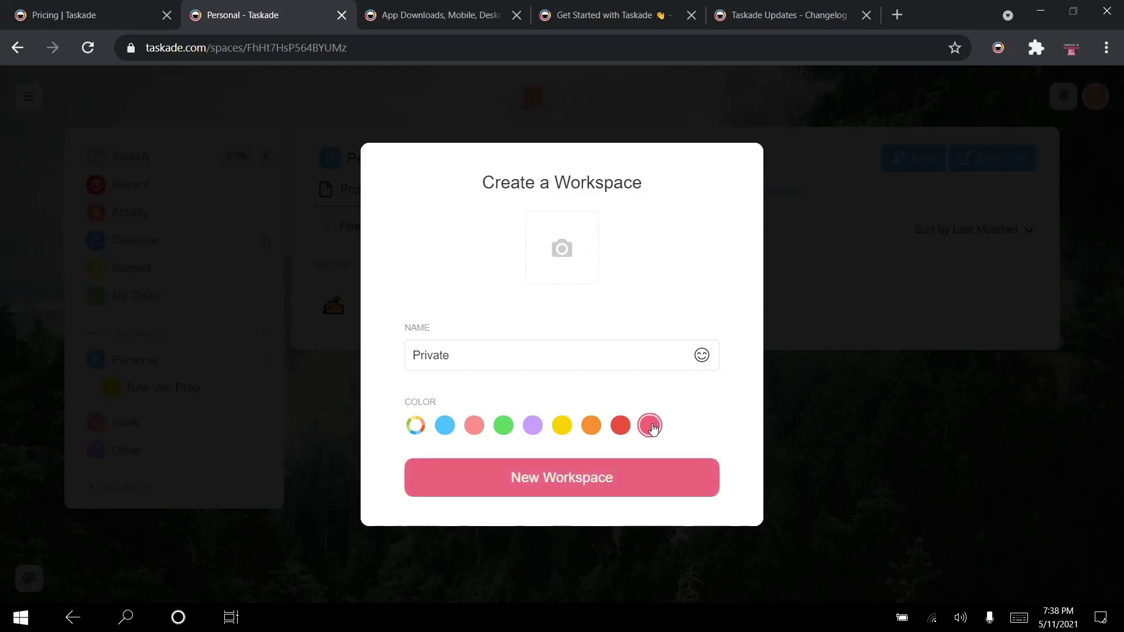
left_click(599, 484)
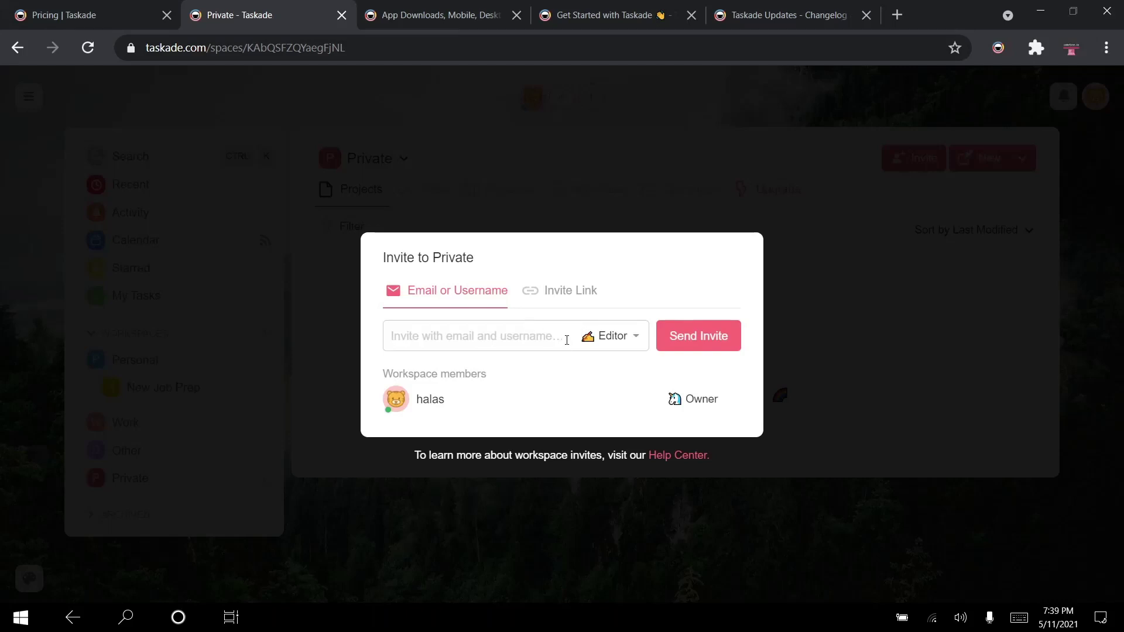
left_click(844, 311)
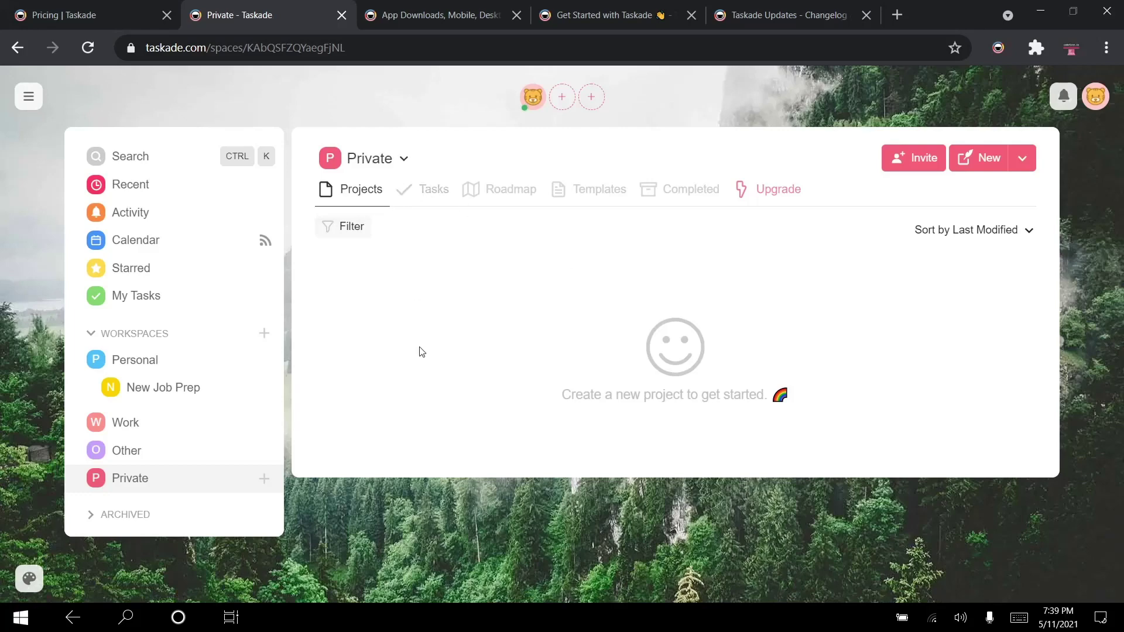
- View the projects in the Personal workspace, its New Job Prep subspace and the Work workspace
left_click(174, 363)
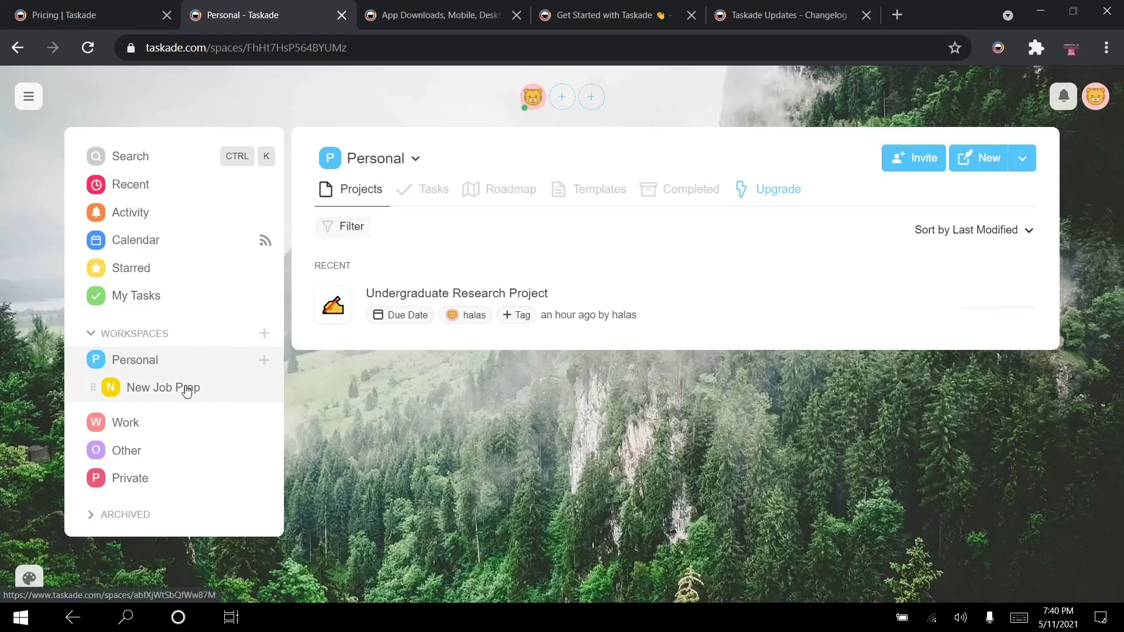
left_click(208, 390)
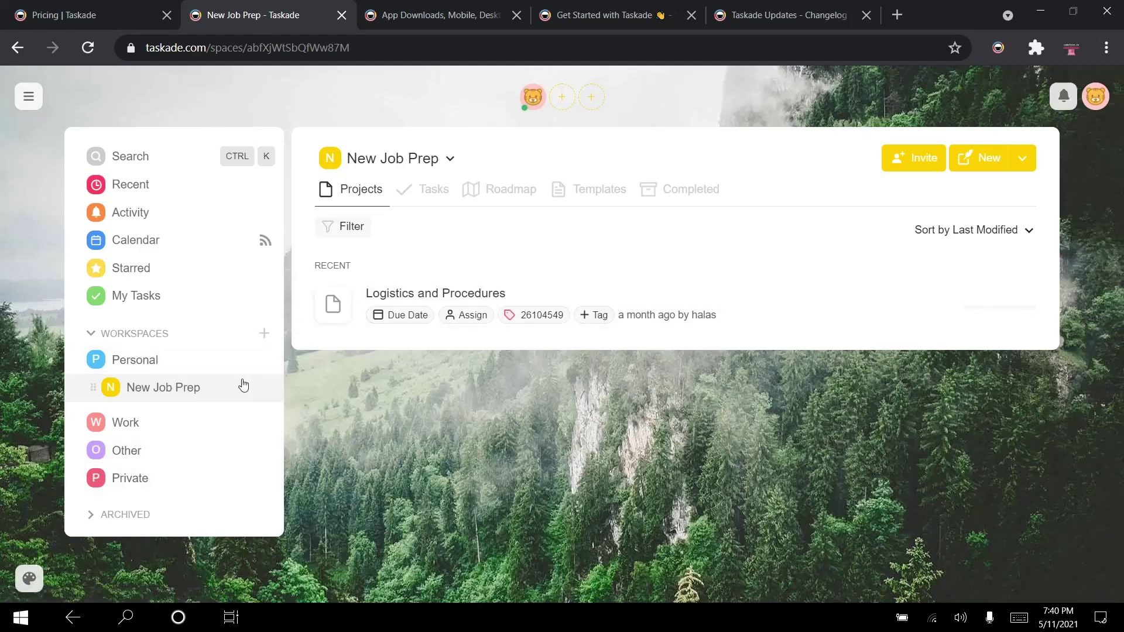
left_click(193, 424)
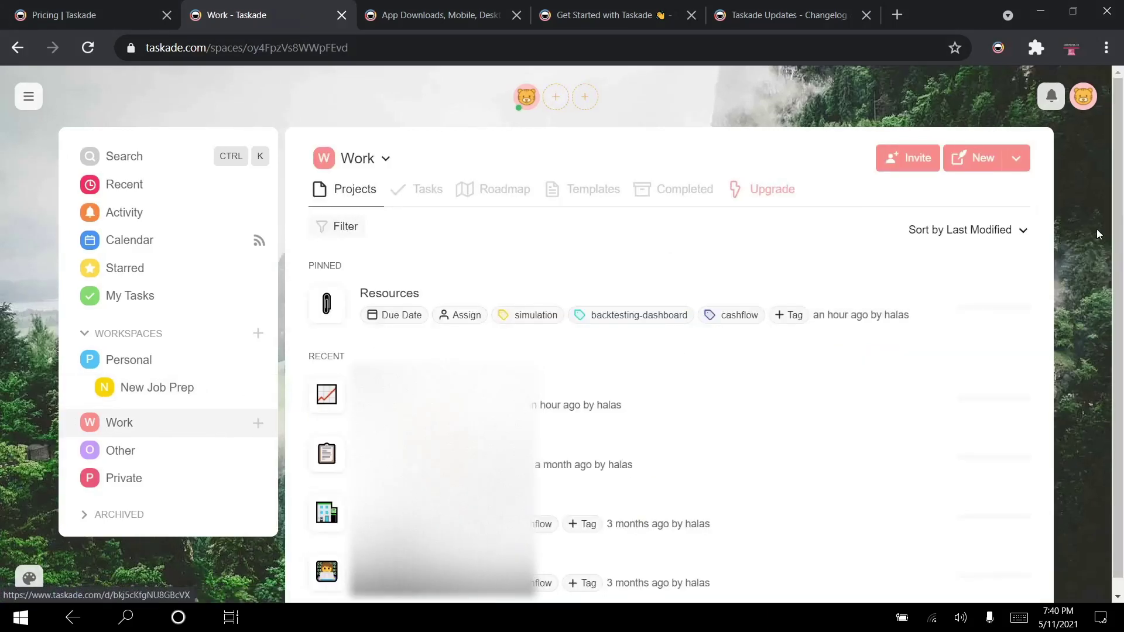
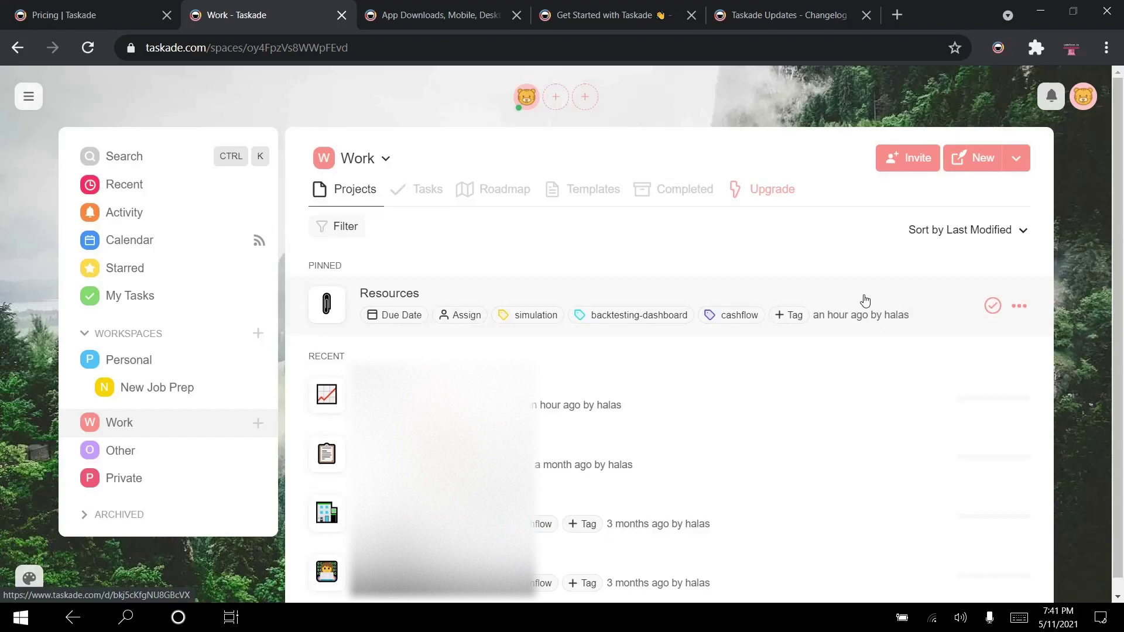
- Open the pinned Resources project and look through its Golem, Shiny and DBI sections
left_click(865, 300)
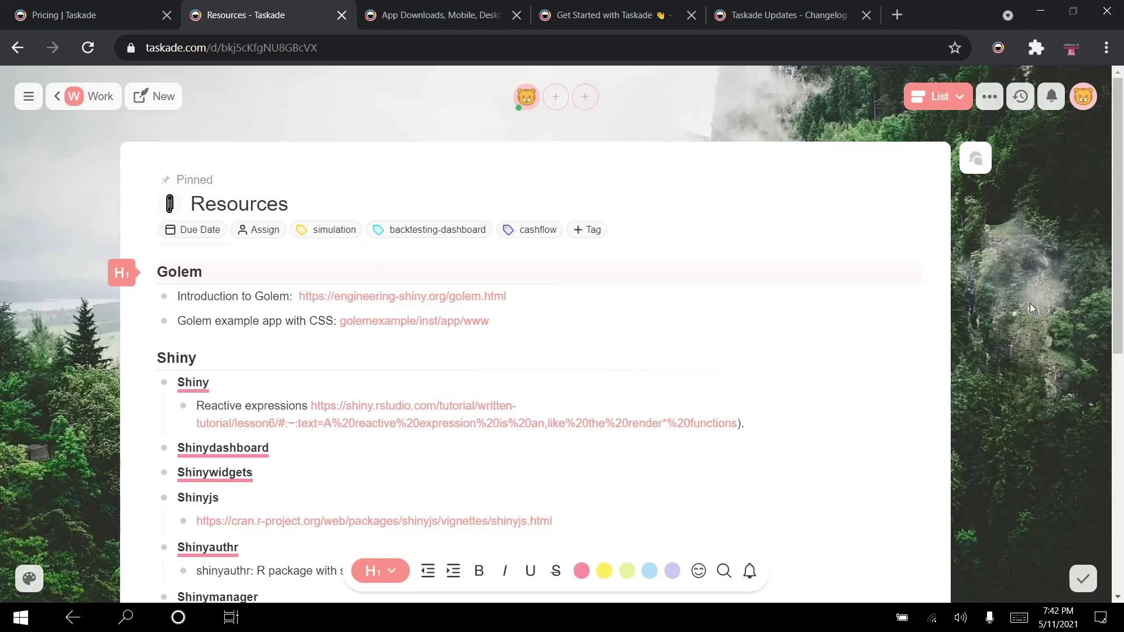
scroll(1031, 303, "down", 7)
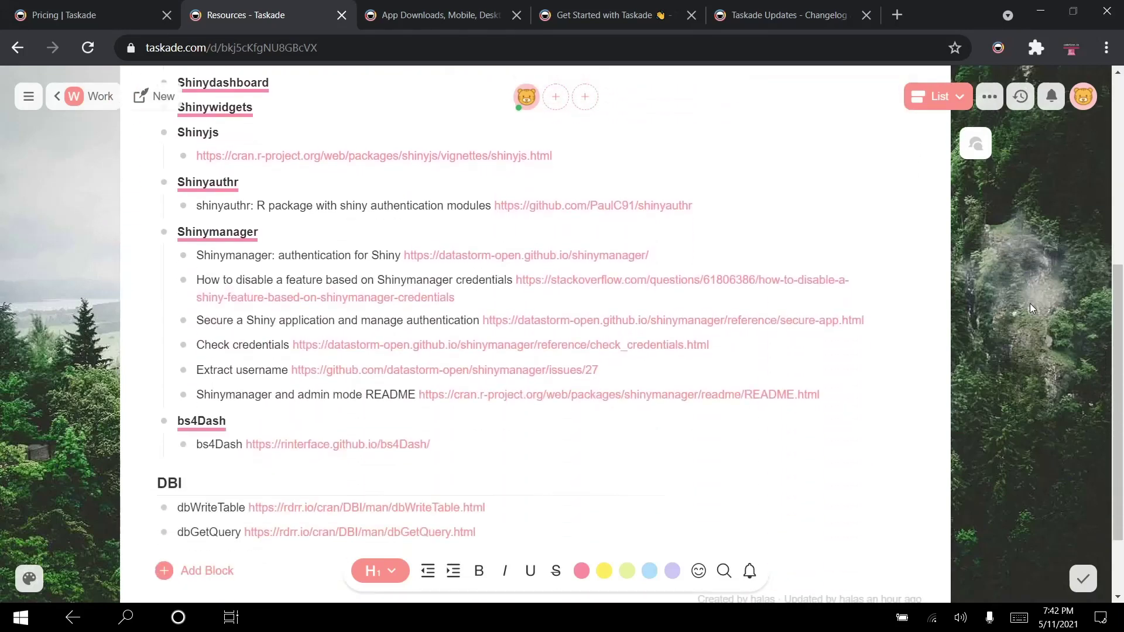
scroll(1031, 304, "up", 8)
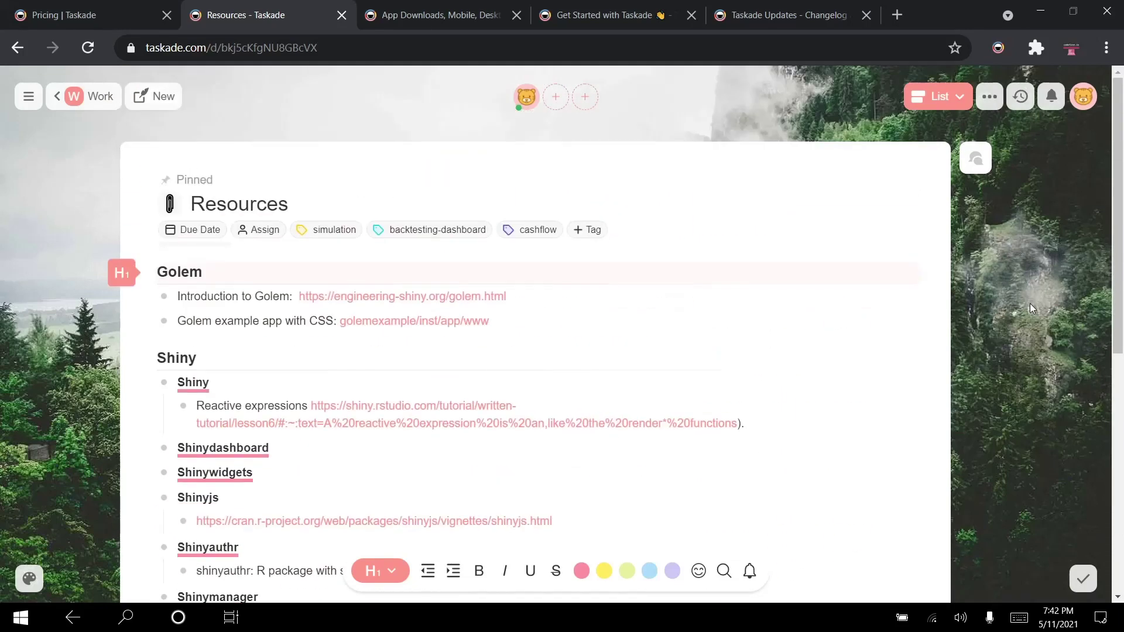
- Show the Resources project in Board view and add an empty item to the Golem column
left_click(942, 100)
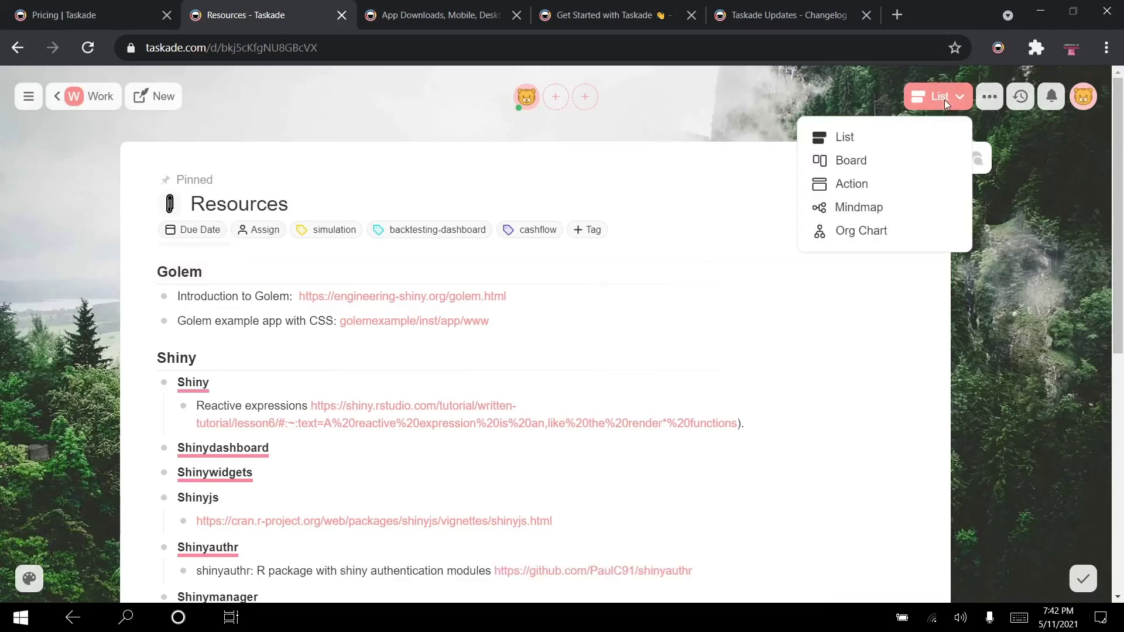
left_click(869, 160)
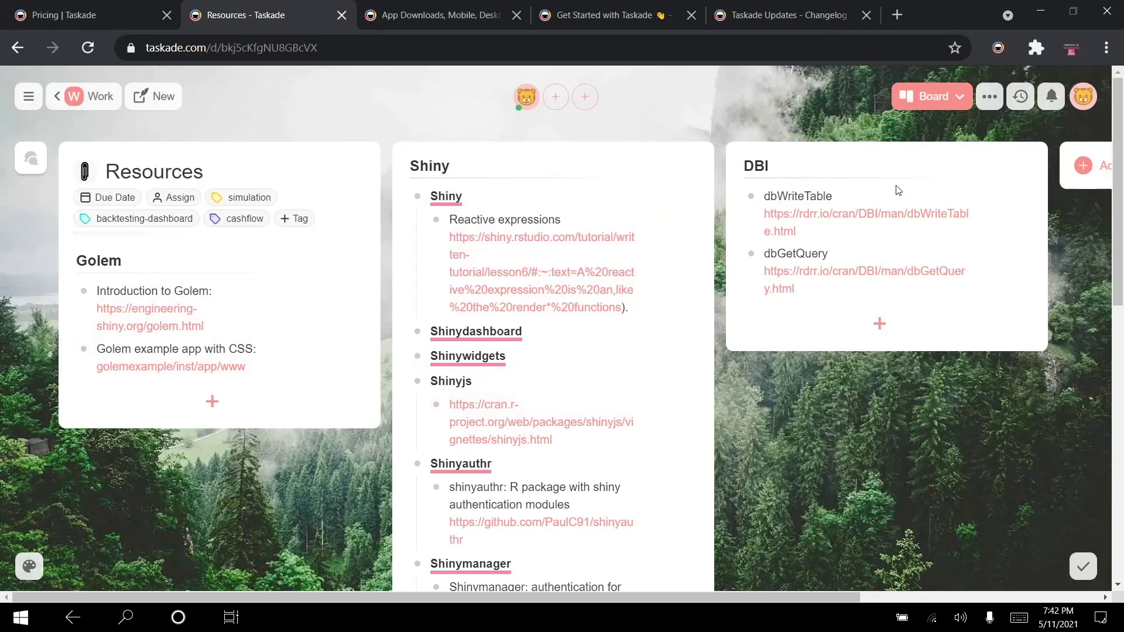
left_click(212, 402)
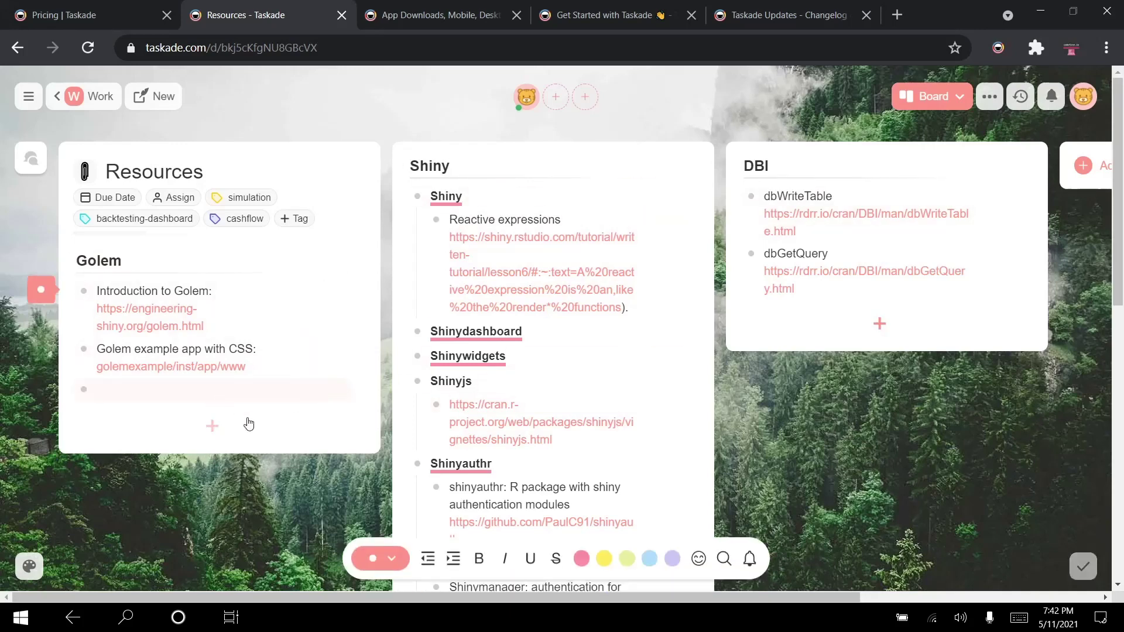
- Return the Resources project to List view and look through it to the DBI section
left_click(954, 98)
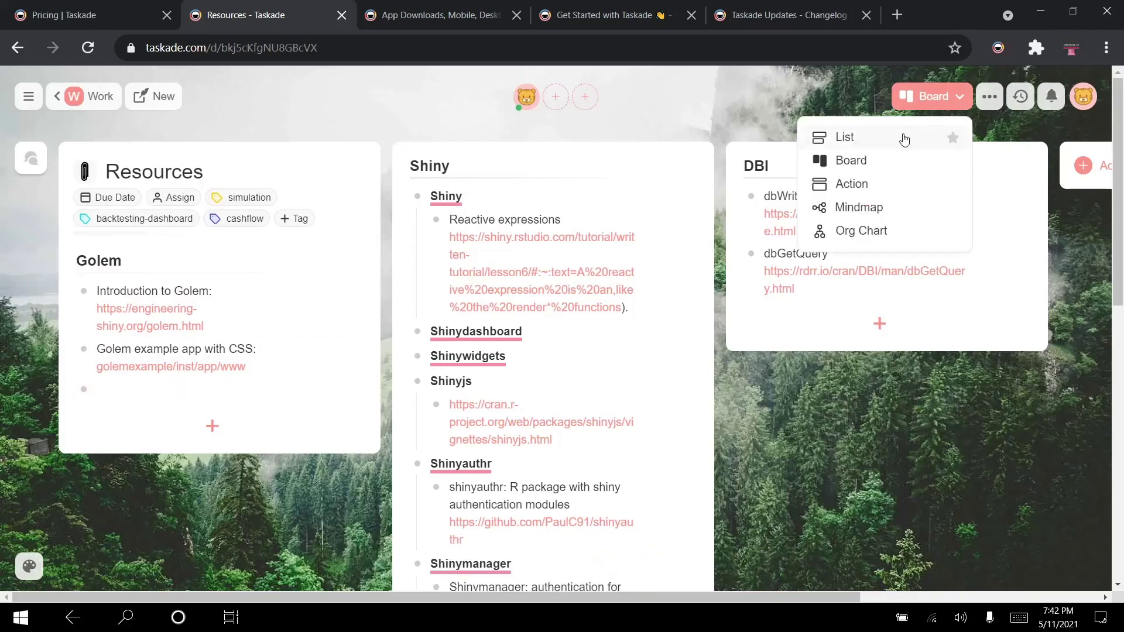
left_click(844, 134)
scroll(471, 341, "down", 8)
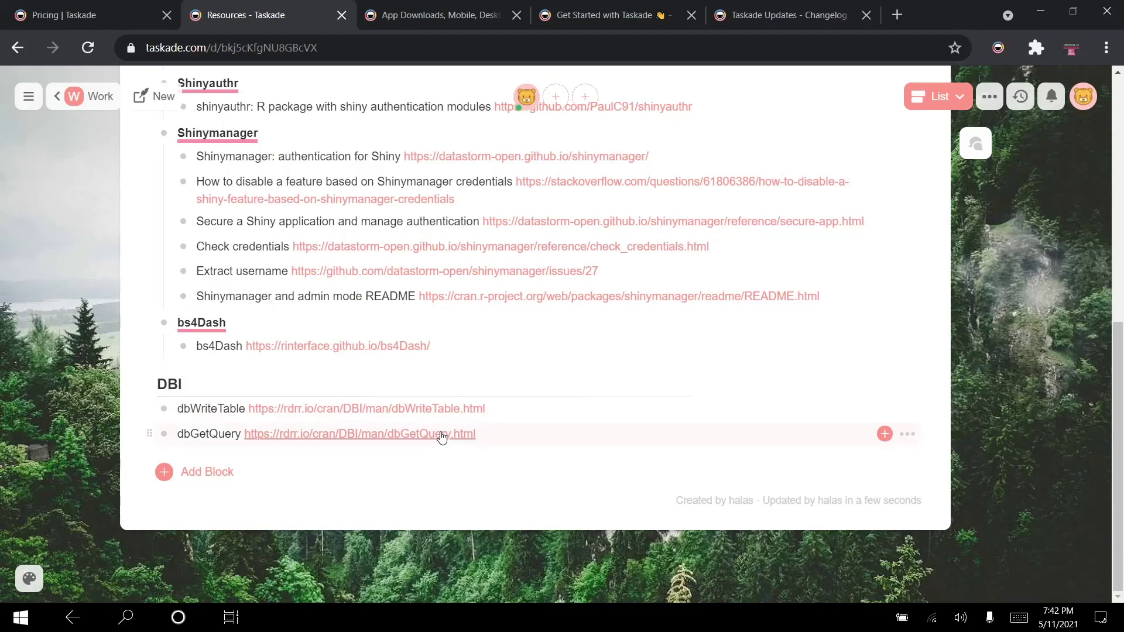
- Select the text of the Shiny section heading and show its block style options
scroll(445, 434, "up", 5)
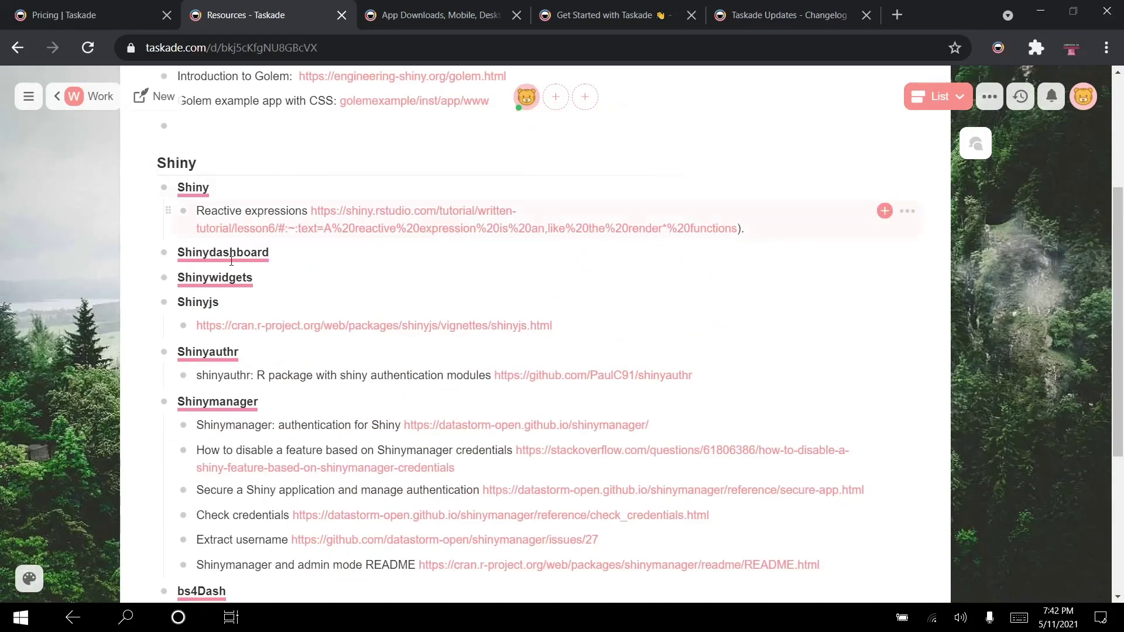
scroll(467, 405, "up", 4)
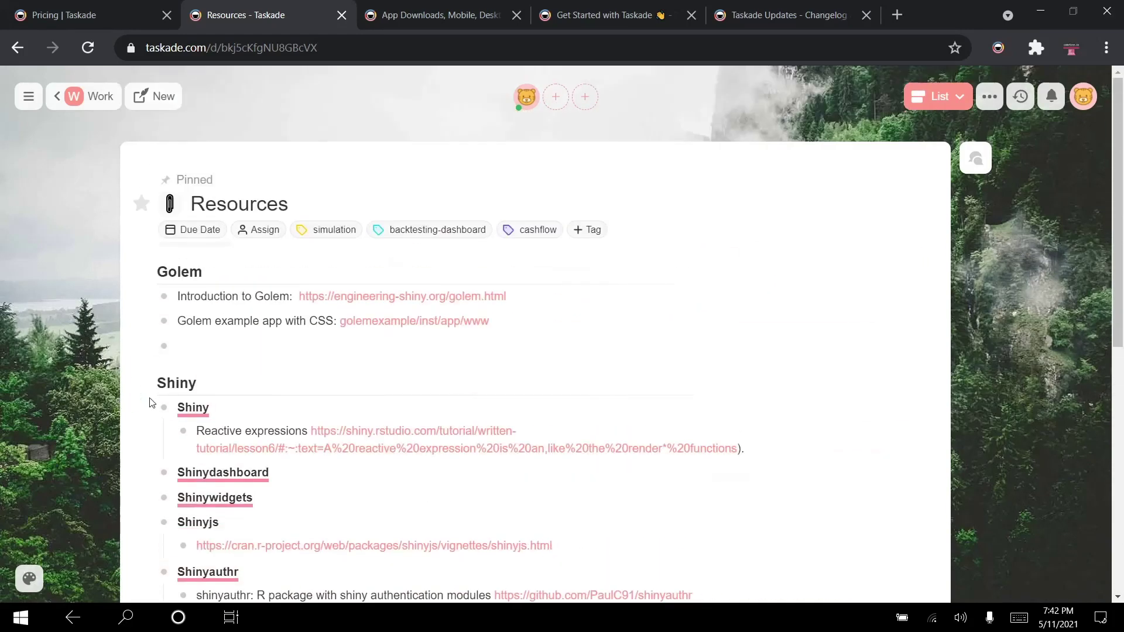
scroll(347, 514, "down", 3)
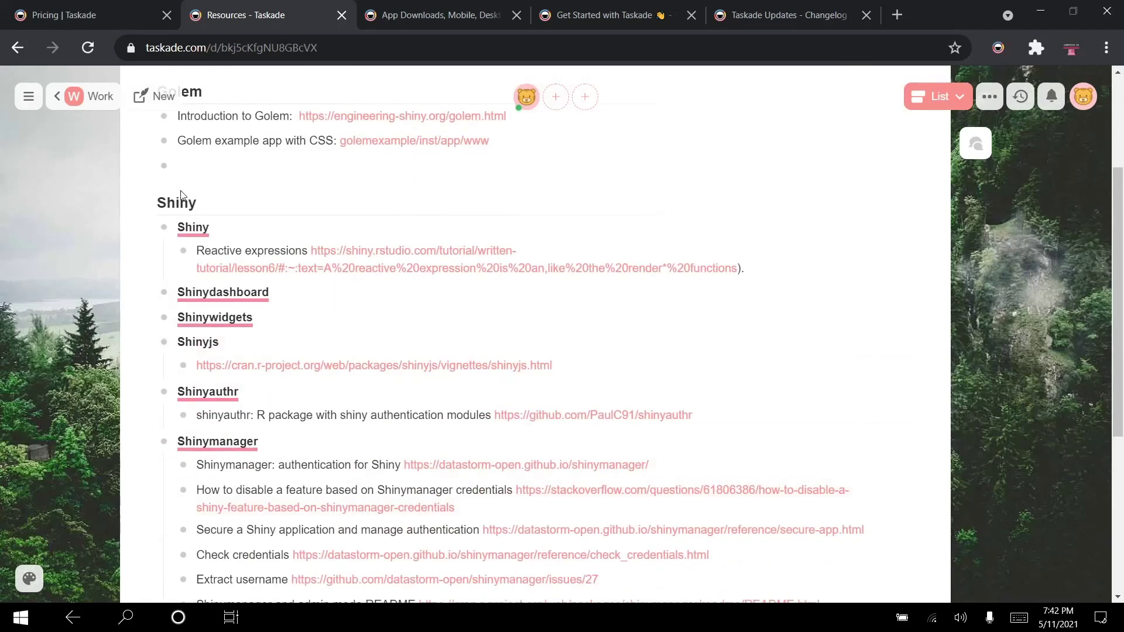
left_click_drag(159, 203, 197, 207)
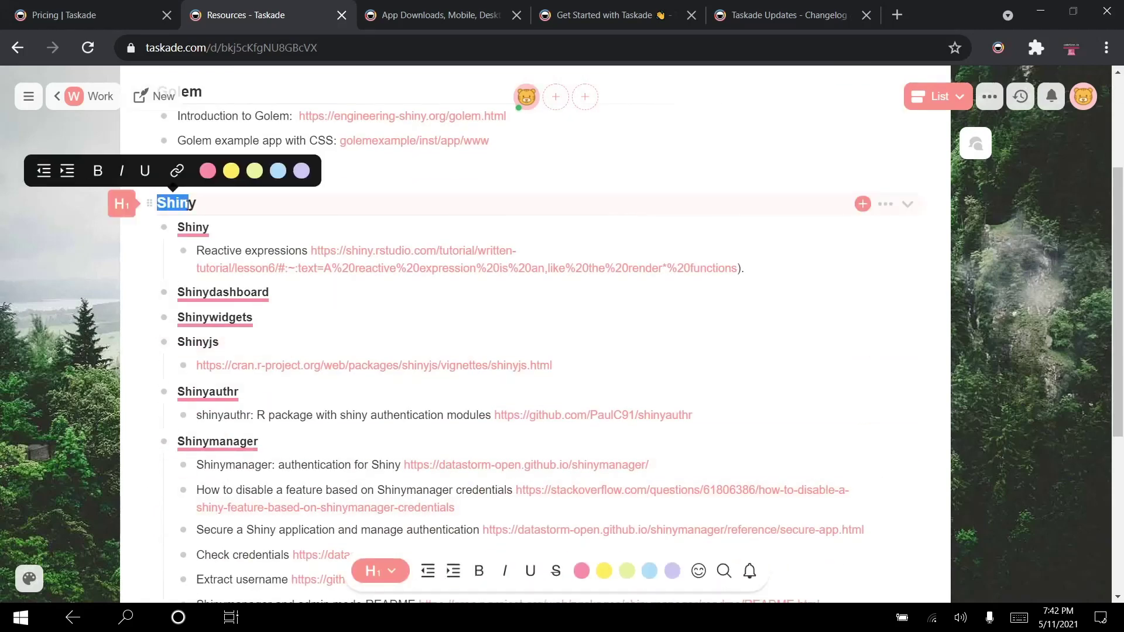
left_click(122, 204)
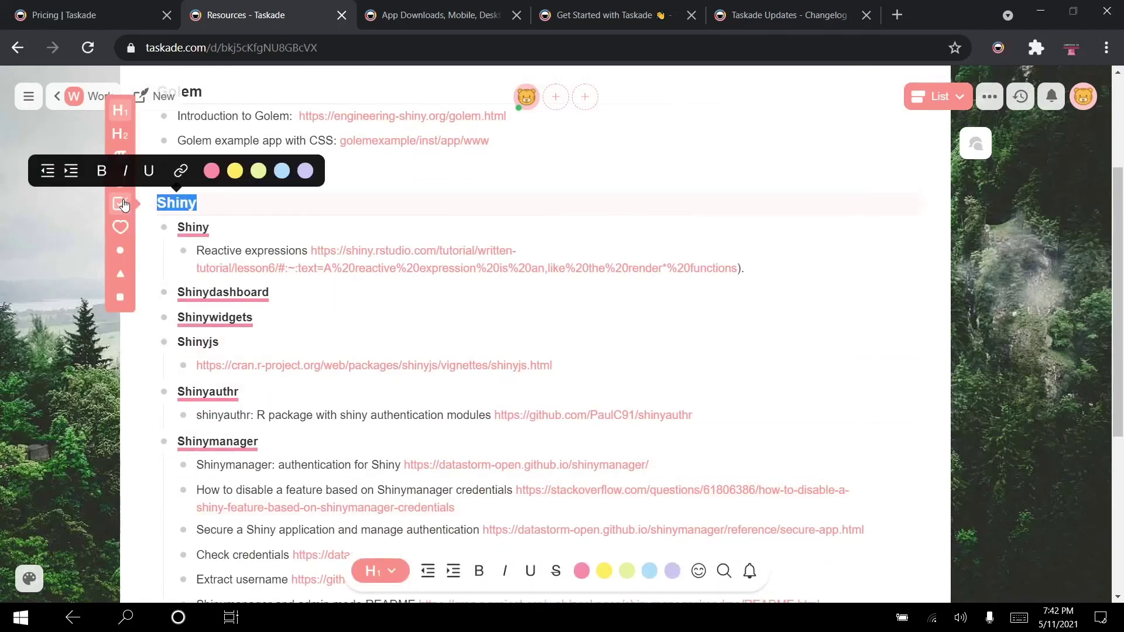
left_click(229, 213)
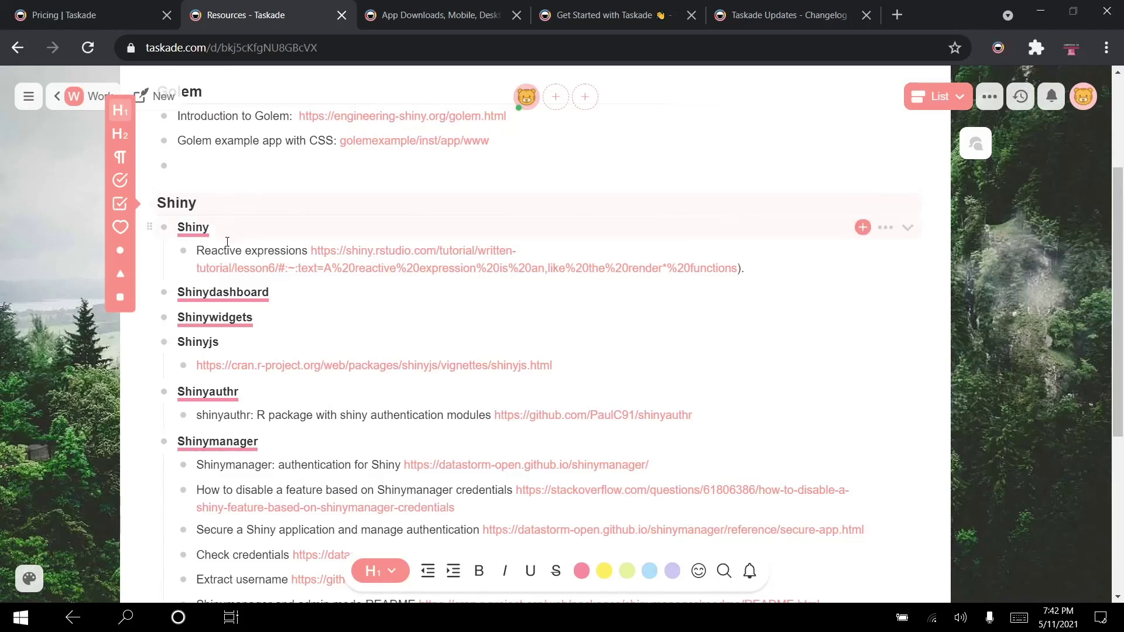
- Add nested bullets "res", "child res" and "childoc" after Reactive expressions, plus one empty bullet nested below "childoc"
left_click(766, 277)
key("Return")
type("res")
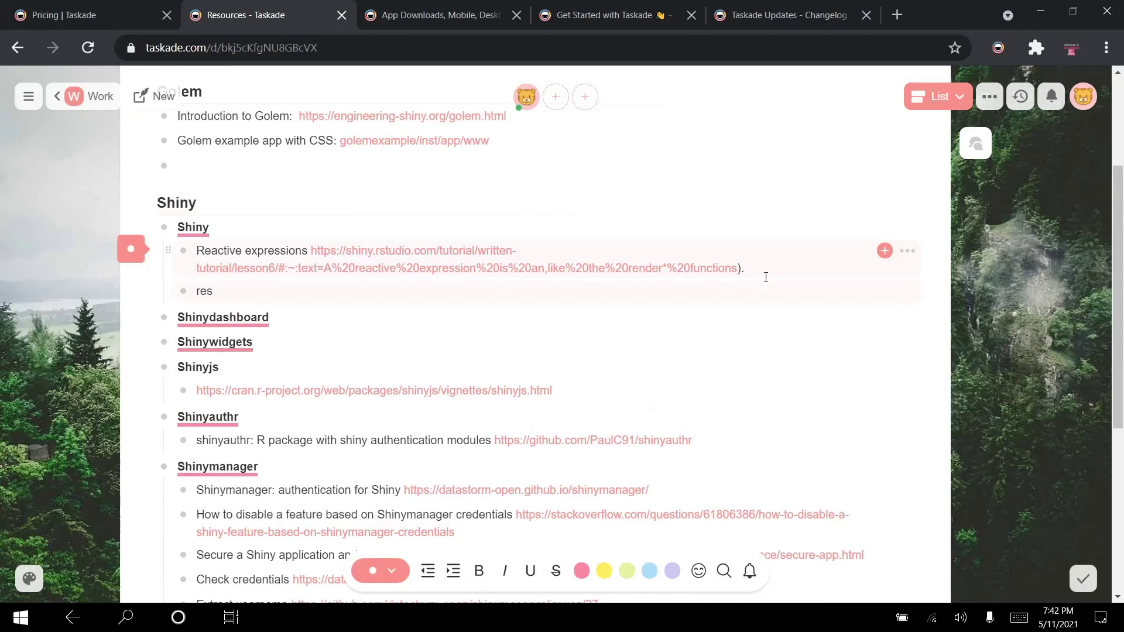
key("Return")
key("Tab")
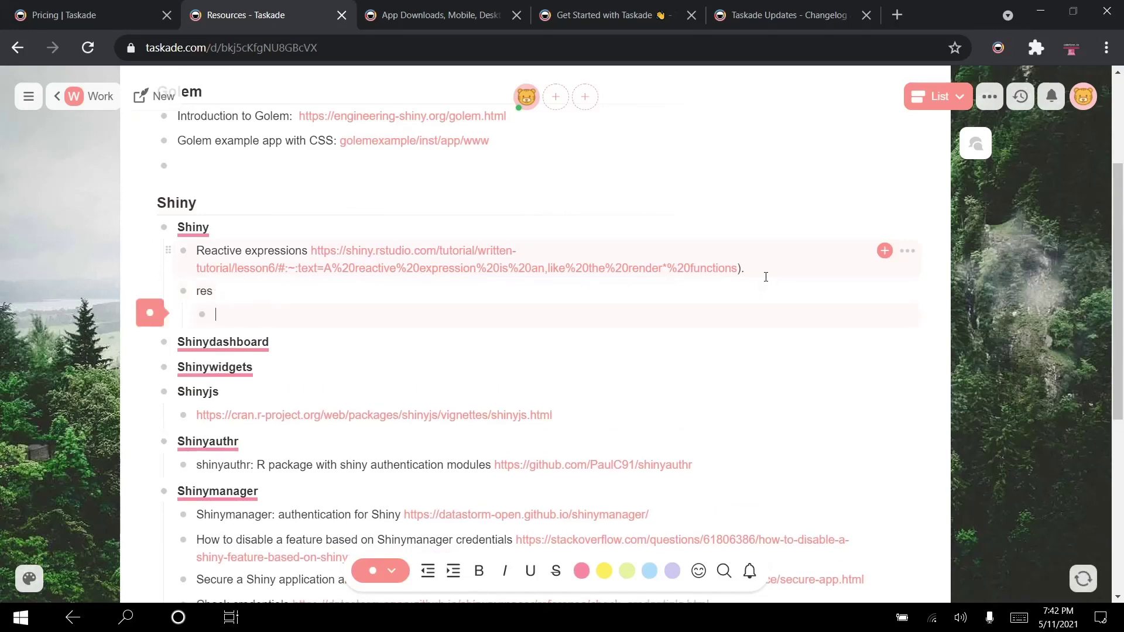
type("child res")
key("Return")
key("Tab")
type("child")
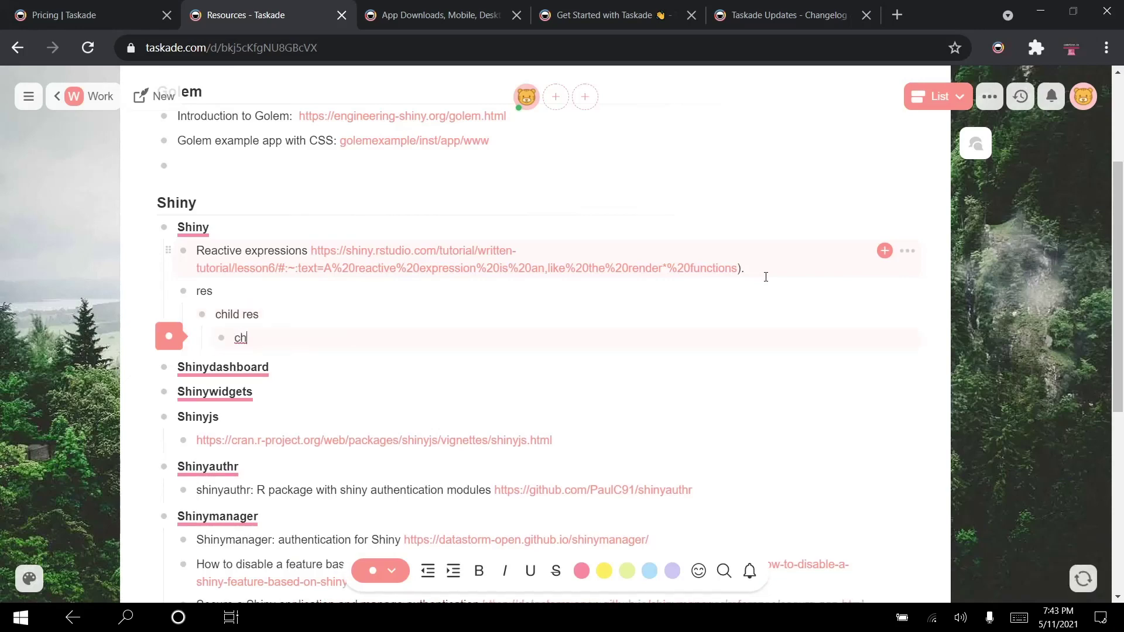
type("oc")
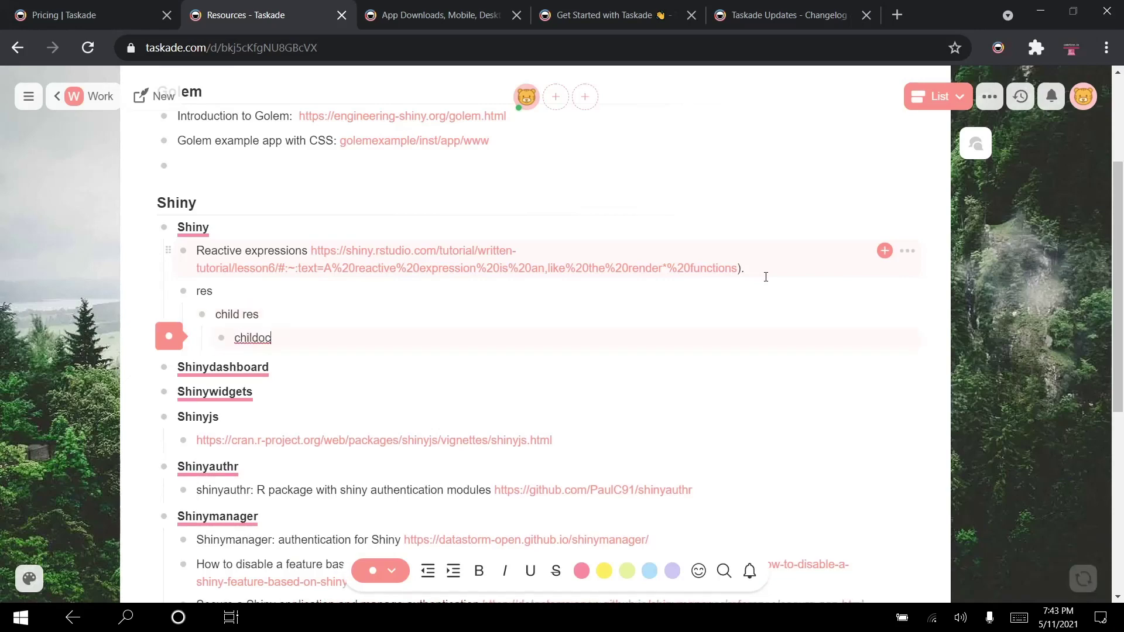
key("Return")
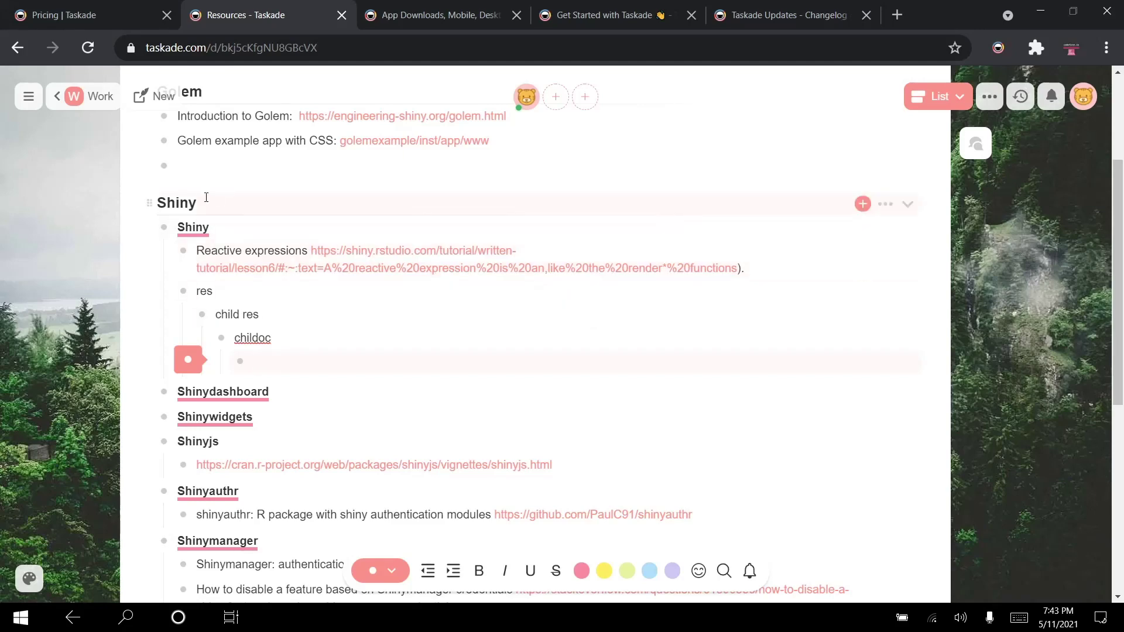
- Move the Shiny section above the Golem section, and place Golem's empty bullet before the "Golem example app with CSS" item
left_click_drag(152, 202, 170, 331)
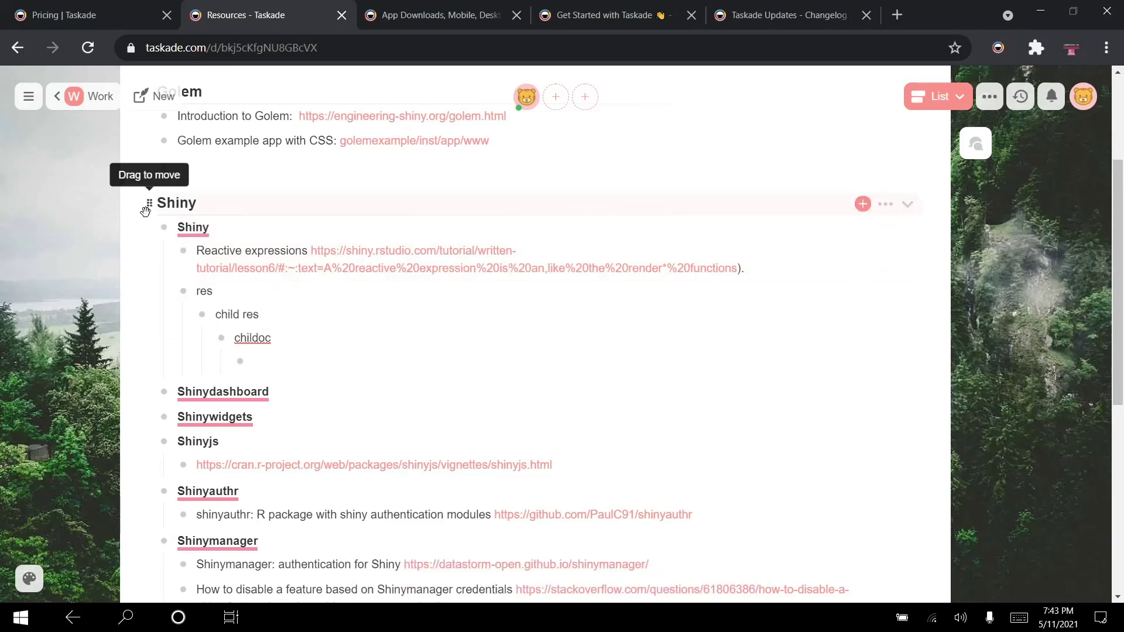
left_click_drag(150, 203, 159, 246)
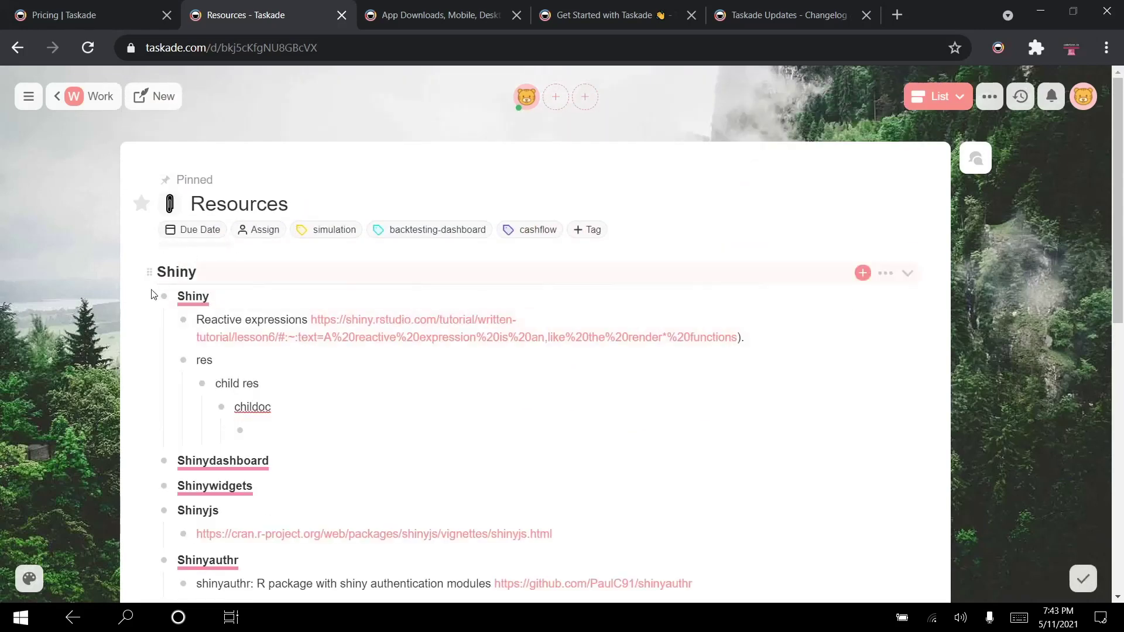
scroll(202, 480, "down", 5)
scroll(202, 480, "down", 4)
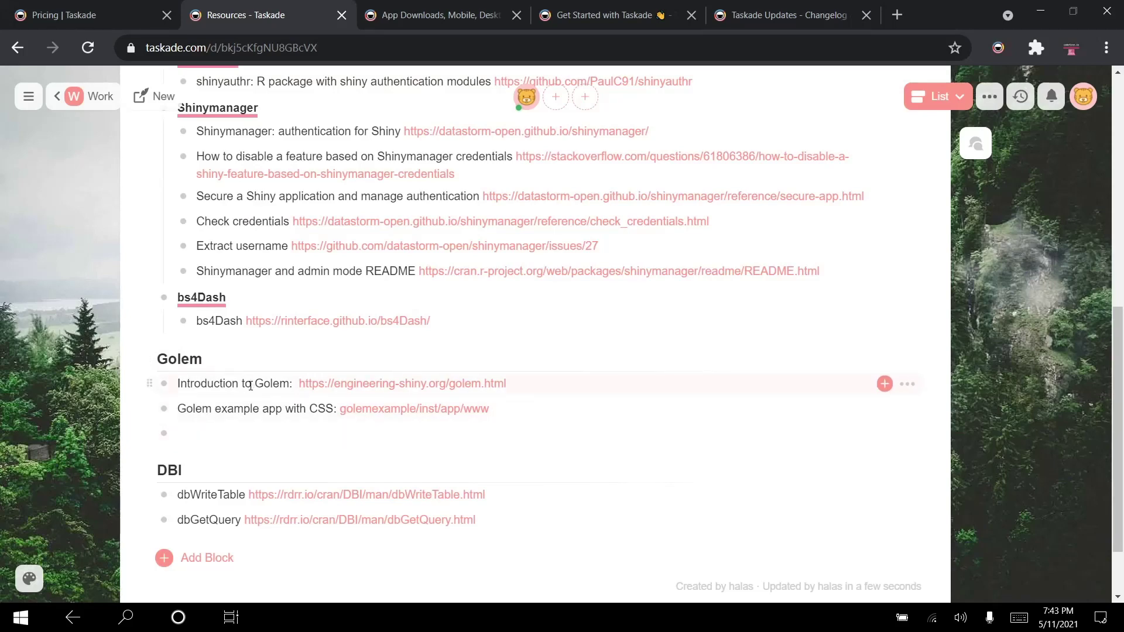
scroll(241, 445, "down", 2)
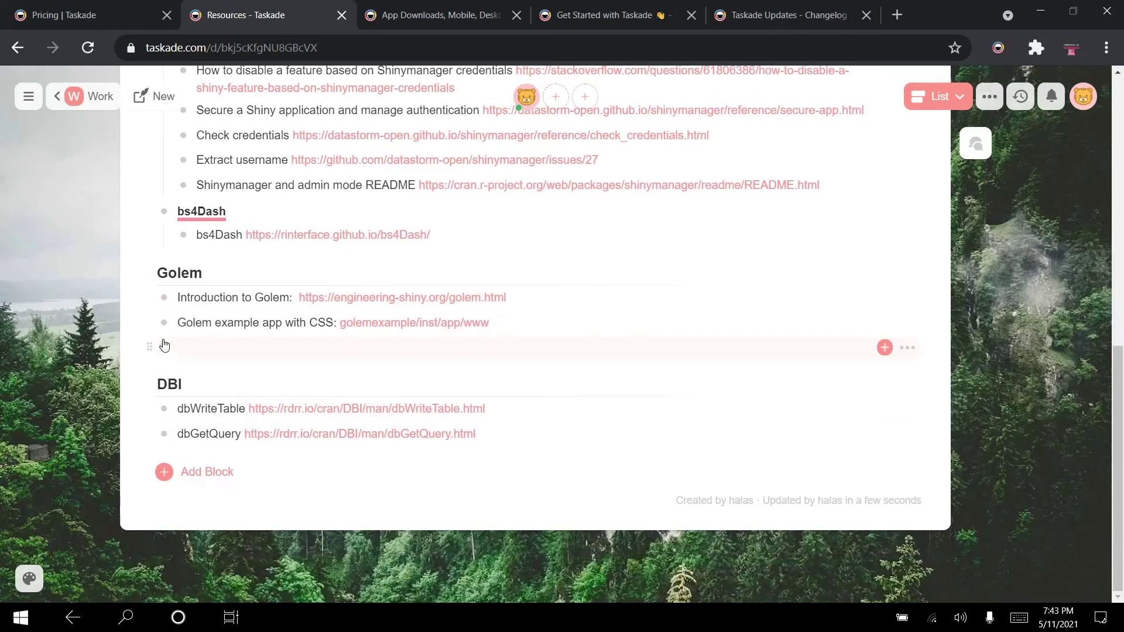
left_click_drag(150, 322, 147, 359)
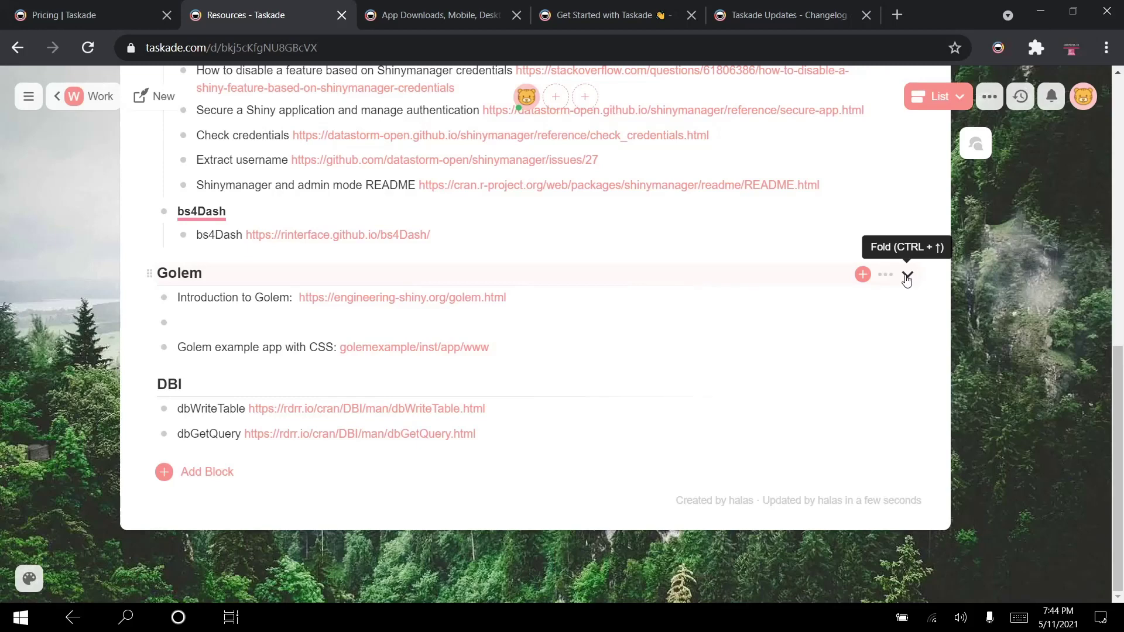
- Move the Shiny section back below the Golem section and fold the Shiny and DBI sections
scroll(907, 281, "up", 6)
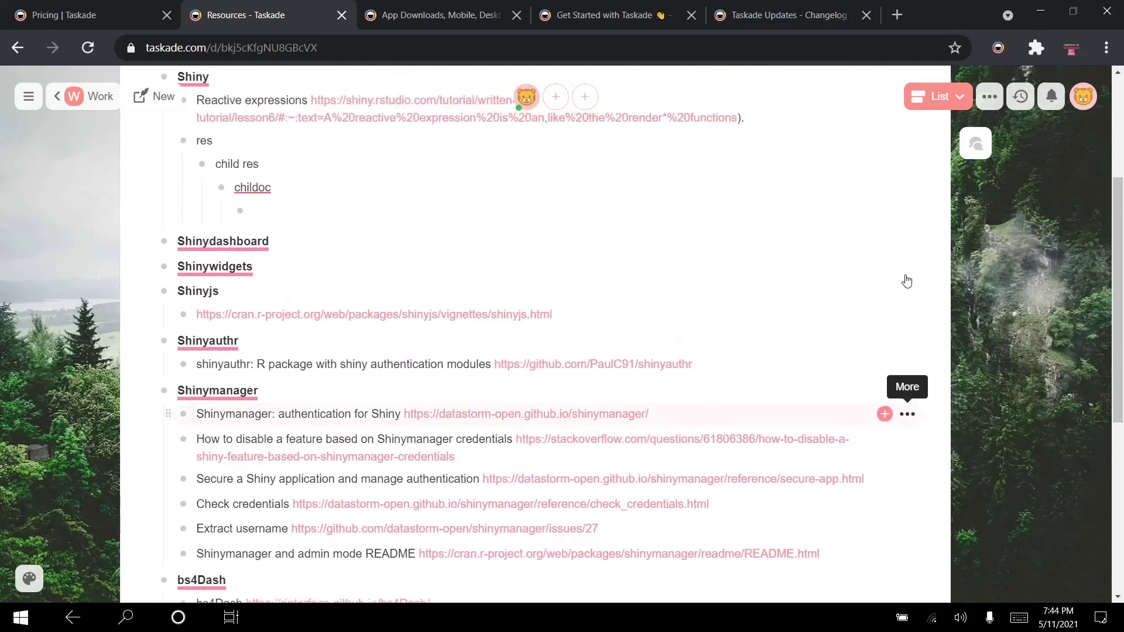
scroll(908, 281, "up", 3)
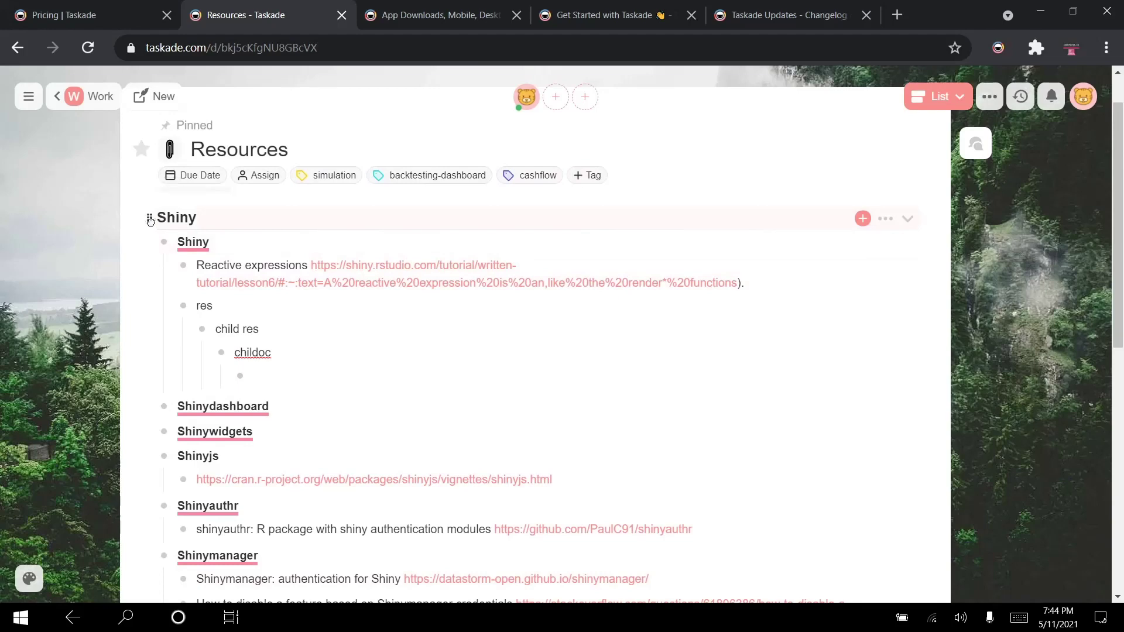
left_click_drag(150, 218, 182, 523)
scroll(294, 397, "up", 6)
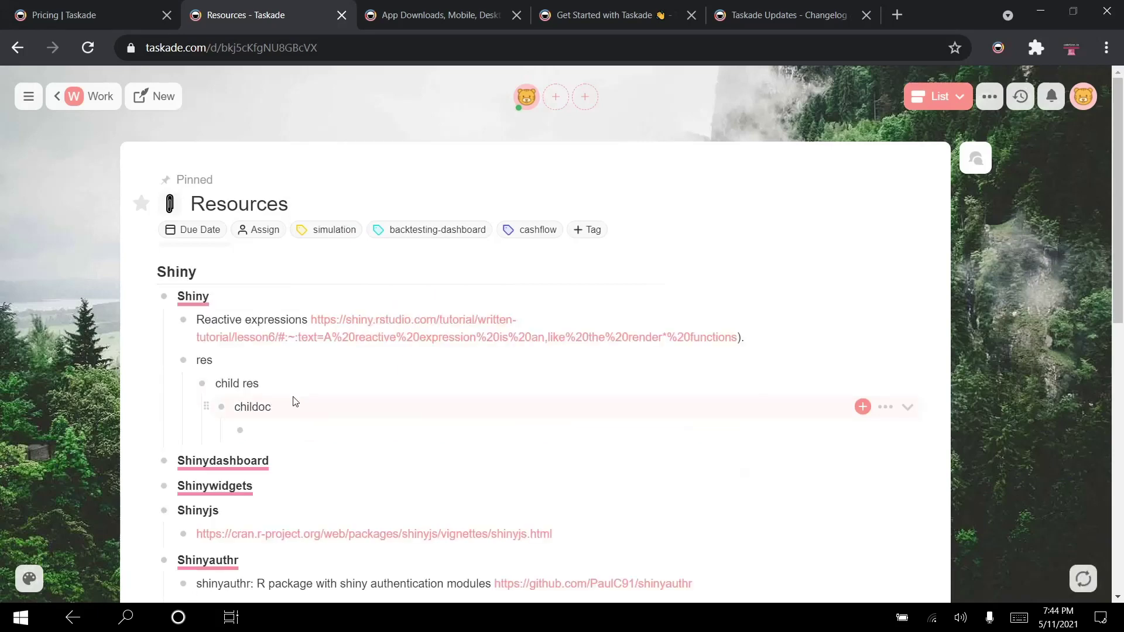
left_click_drag(147, 273, 158, 445)
scroll(235, 297, "up", 15)
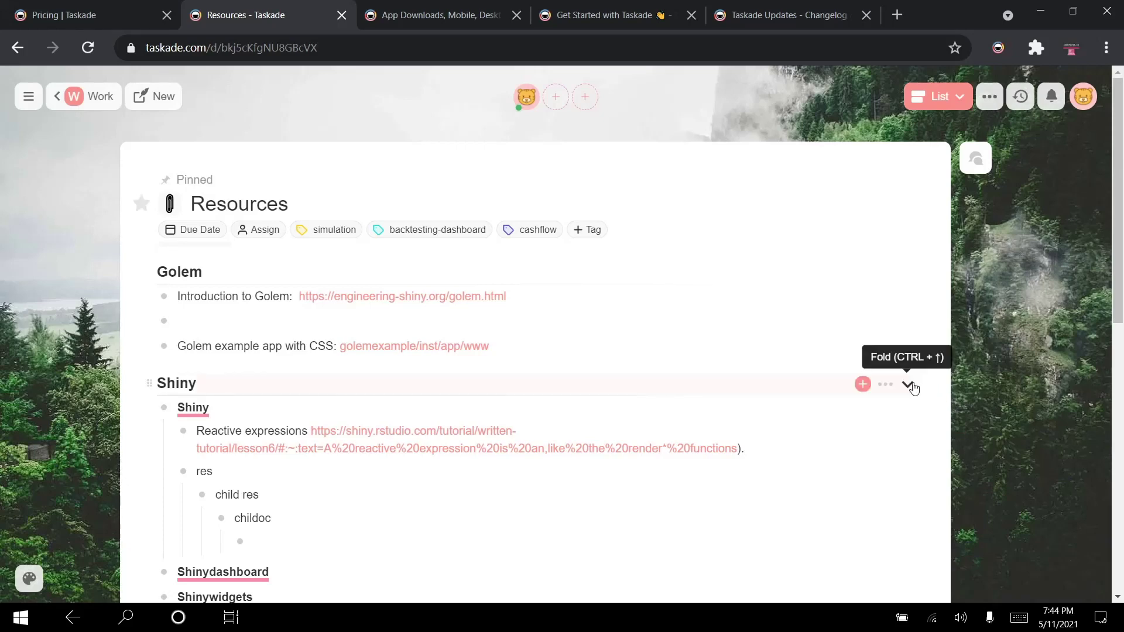
left_click(908, 385)
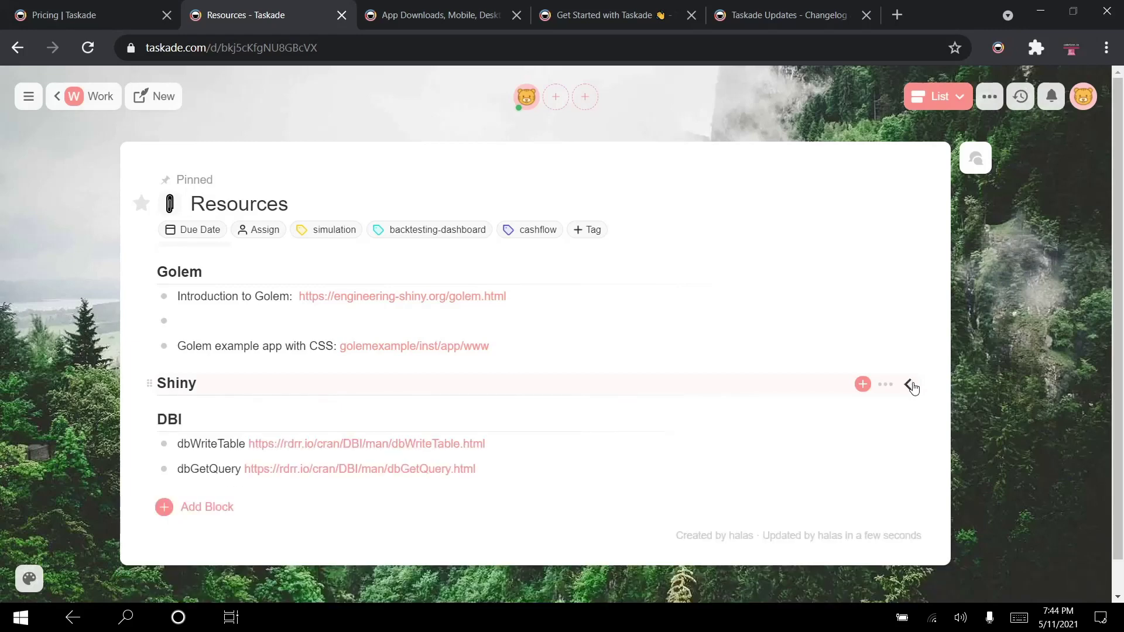
left_click(911, 428)
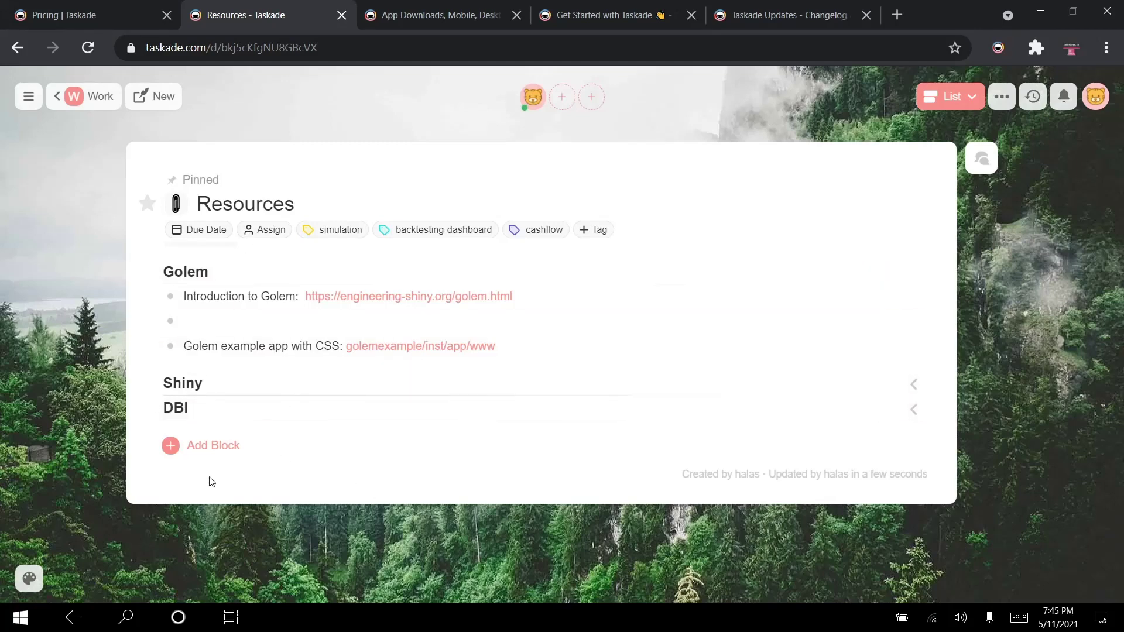
- Add a Number block at the end of the project and set its title to Heading 2 (H2)
left_click(200, 446)
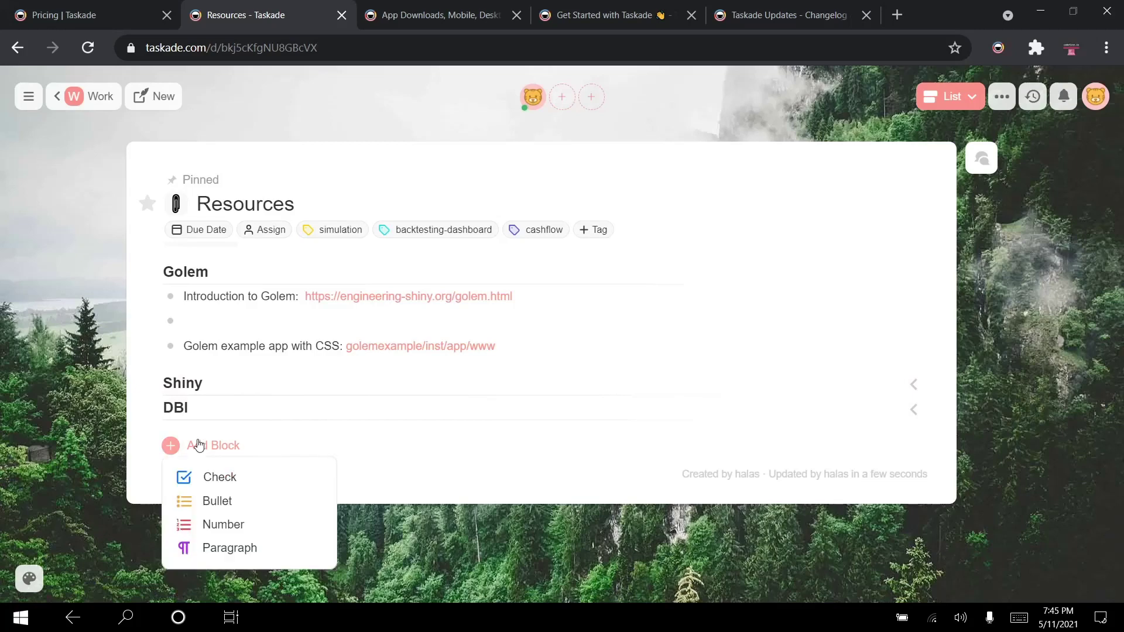
left_click(236, 524)
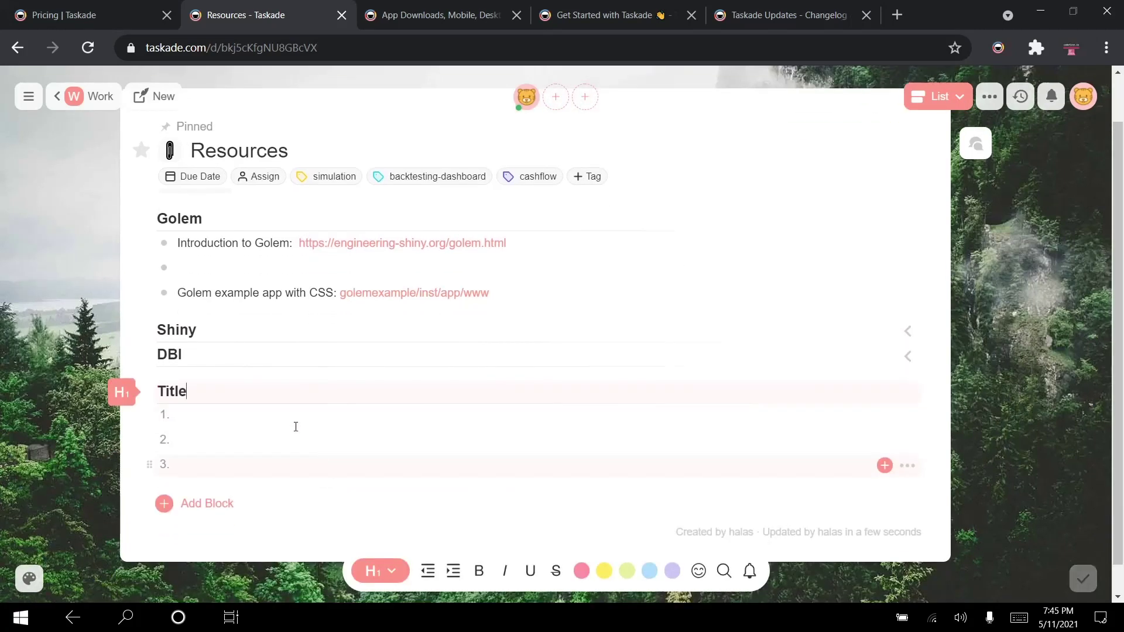
left_click(120, 390)
left_click(122, 323)
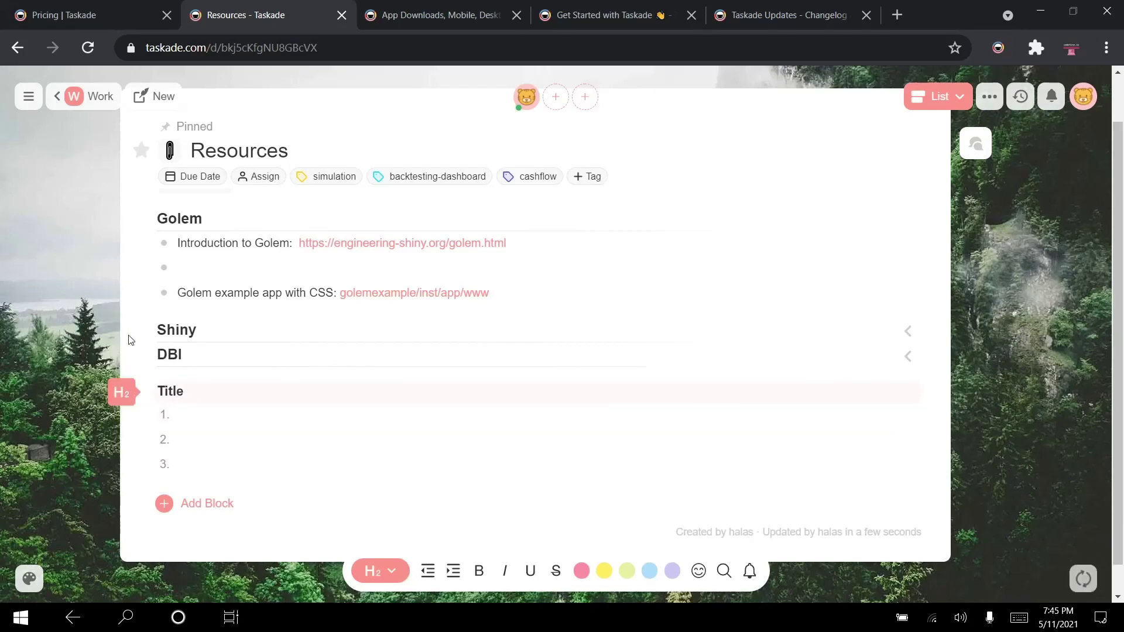
- Add a Paragraph block containing "hgvbn" at the end of the project, and fold both new Title blocks
left_click(201, 509)
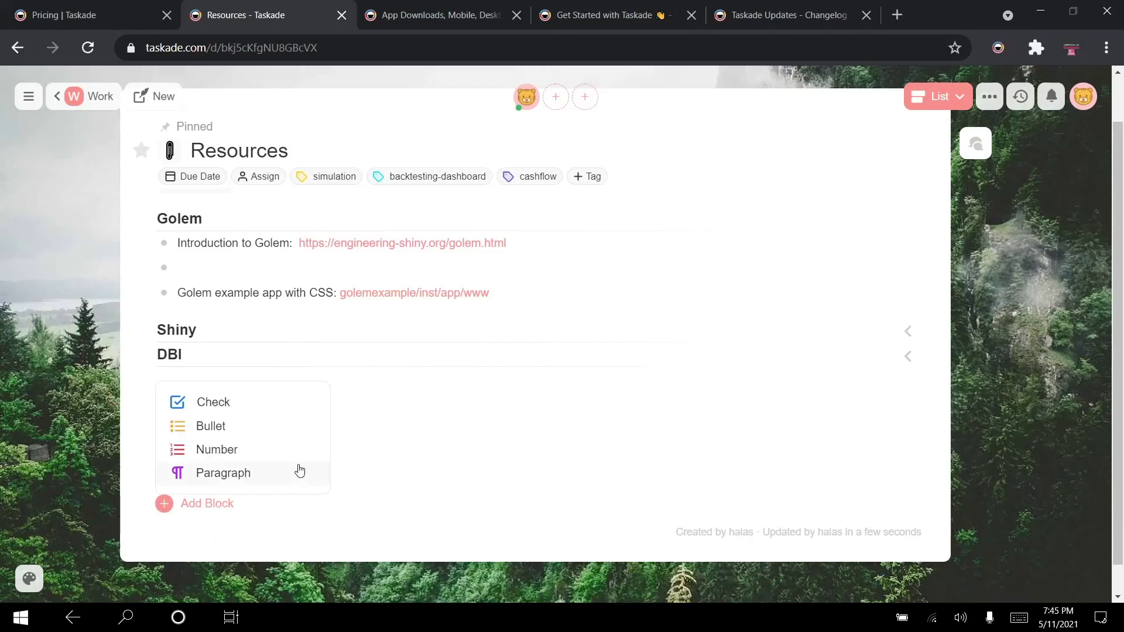
left_click(244, 479)
left_click(233, 528)
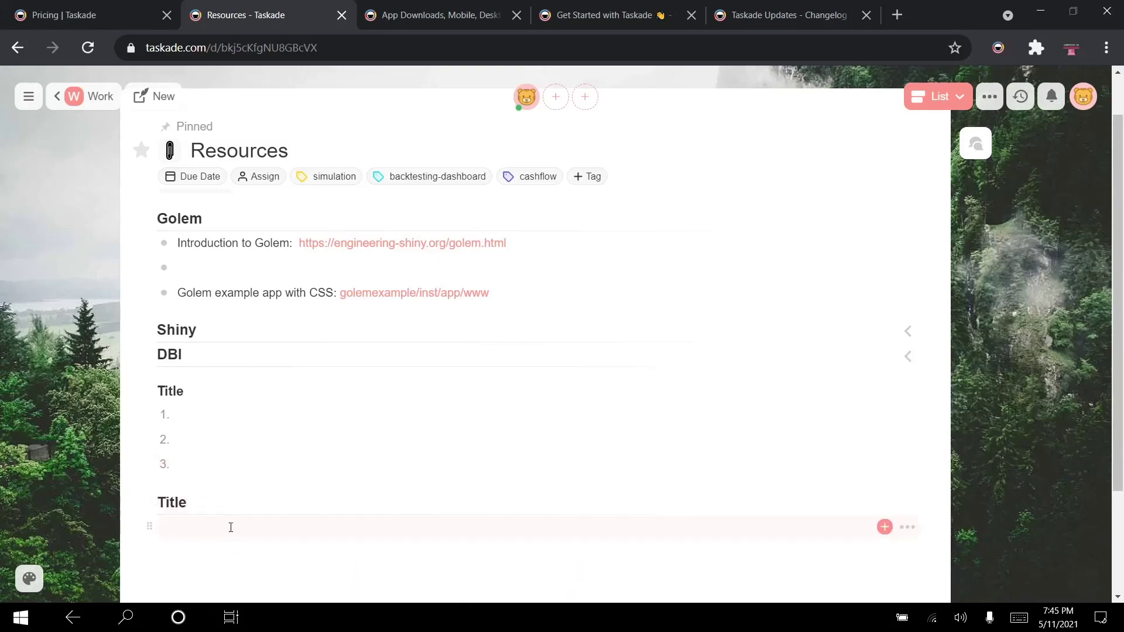
type("hgvbn")
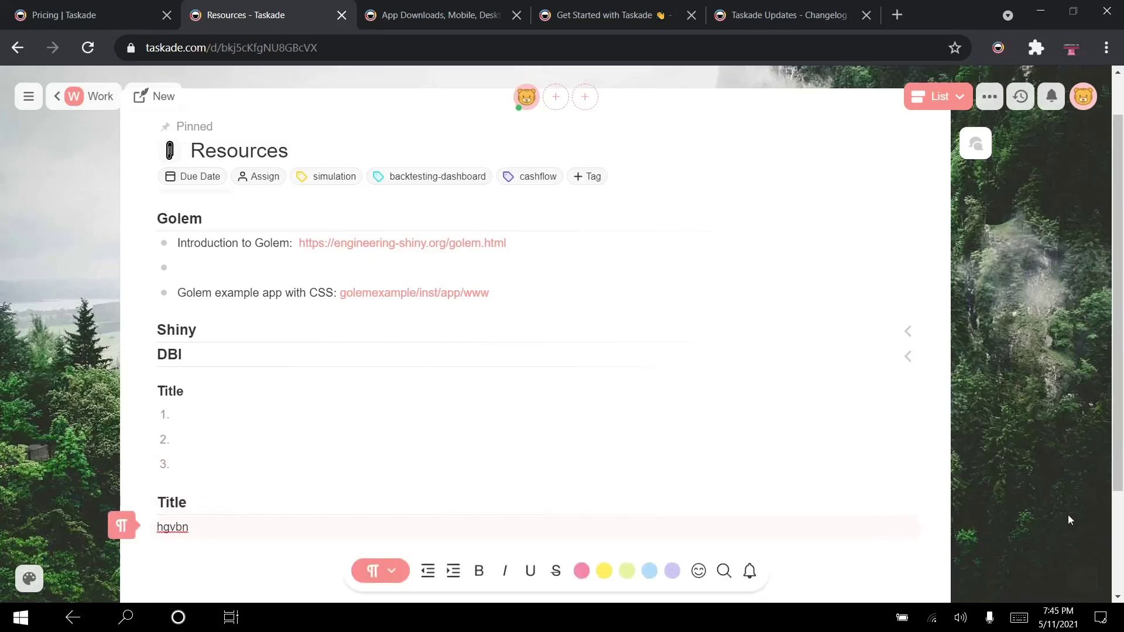
left_click(906, 507)
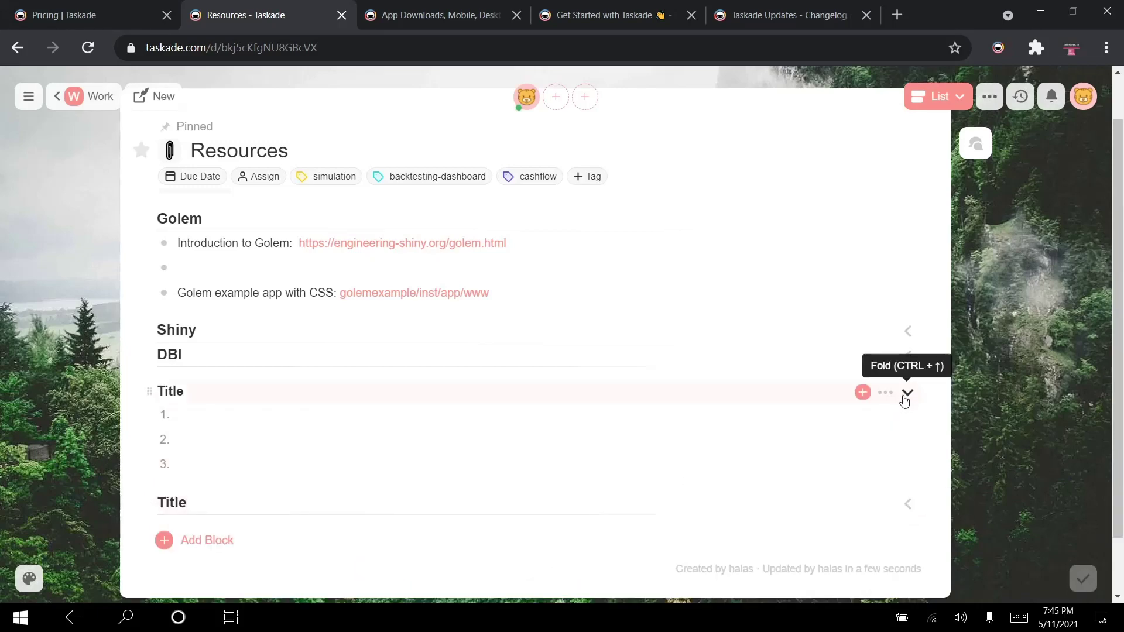
left_click(906, 393)
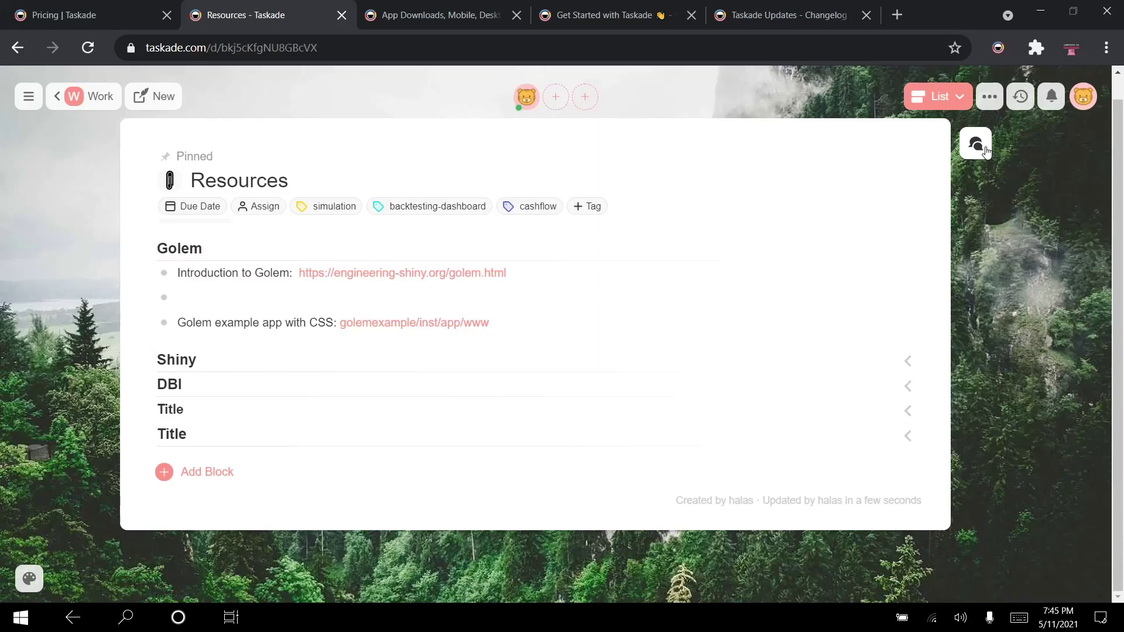
- Open the project chat, and mark the "Introduction to Golem" item as complete and incomplete again
left_click(977, 144)
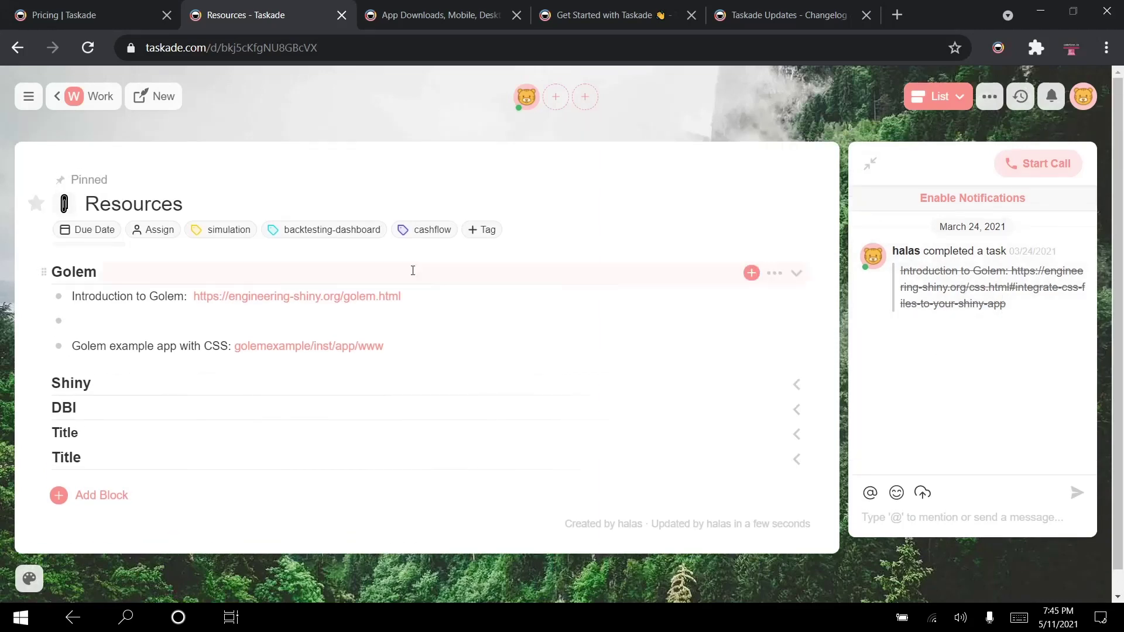
left_click(59, 296)
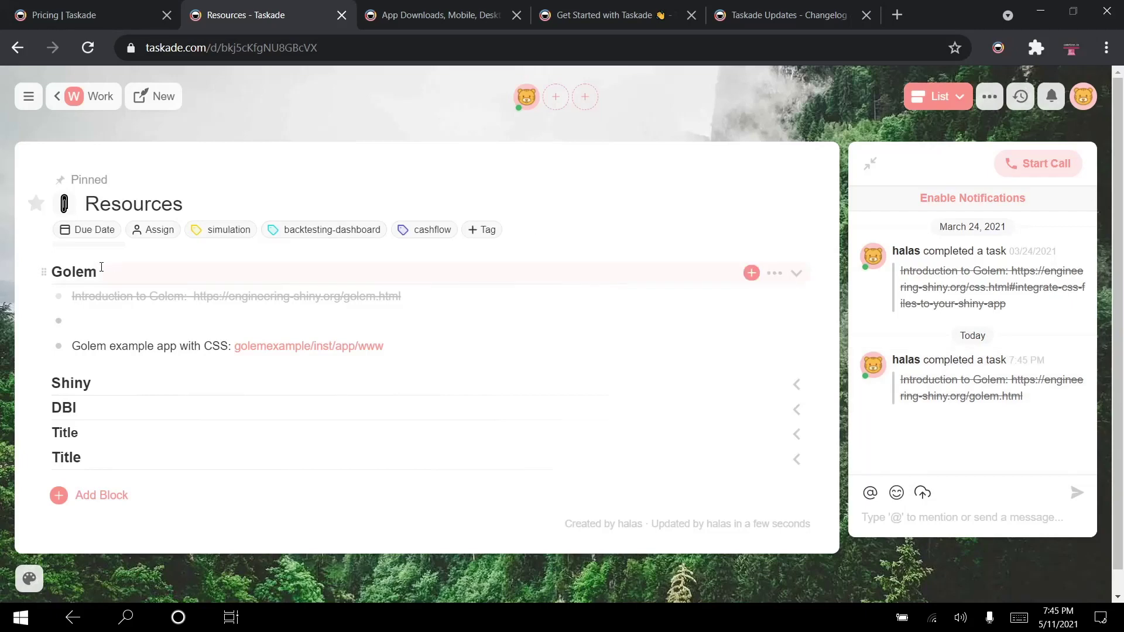
left_click(58, 299)
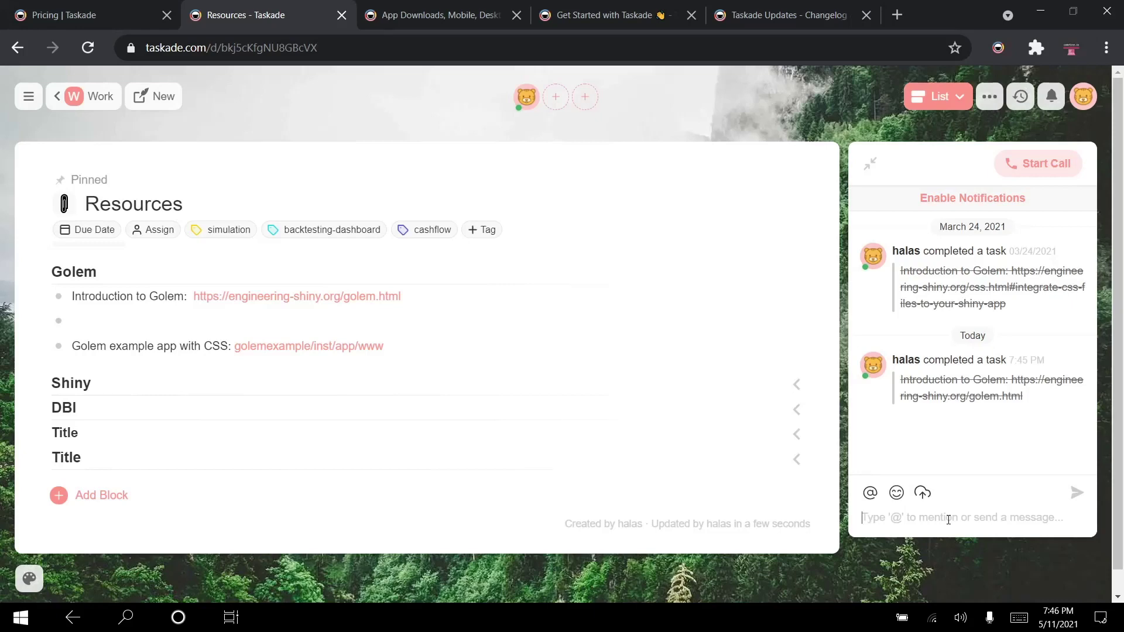
- Send the messages "hi guys" and "i just added a new resource" in the project chat
type("hi guys")
key("Return")
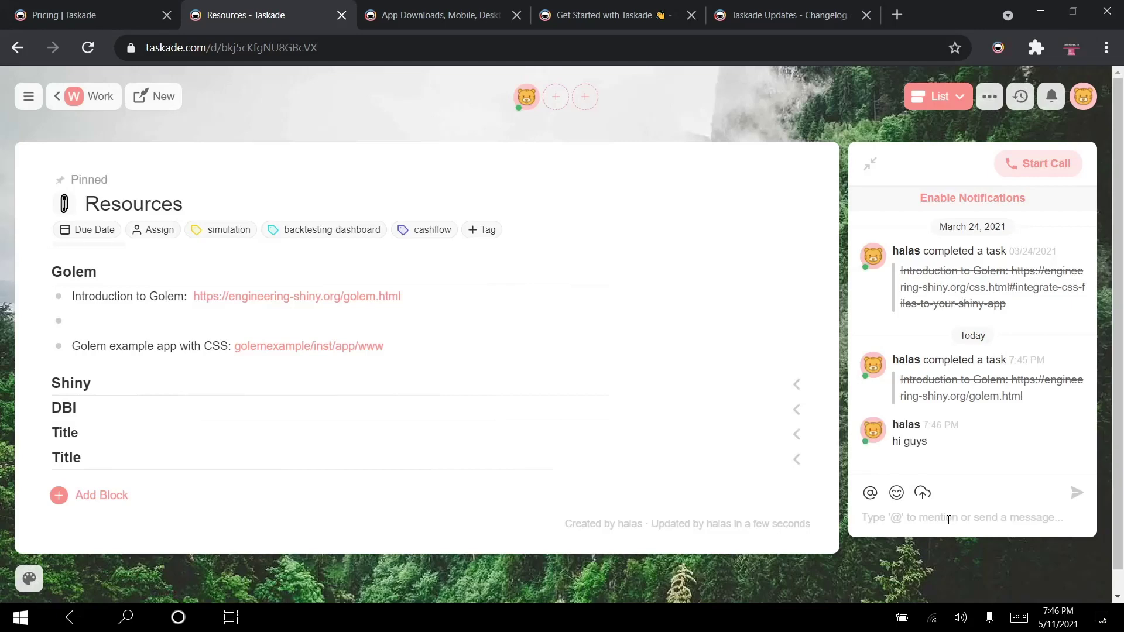
type("i just")
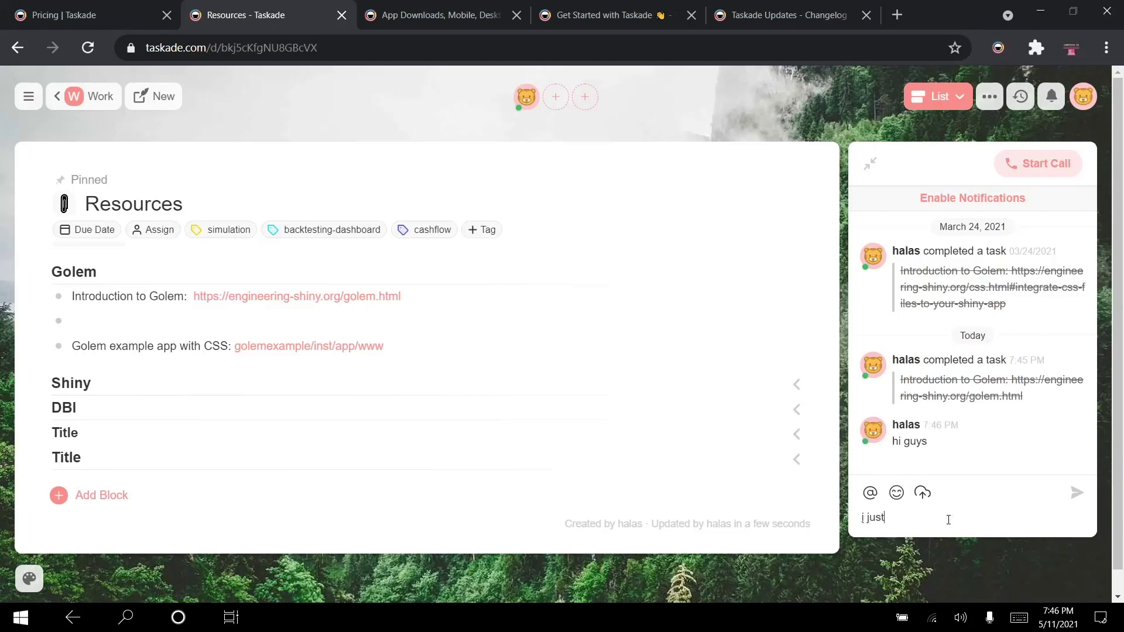
type(" added a new resource")
key("Return")
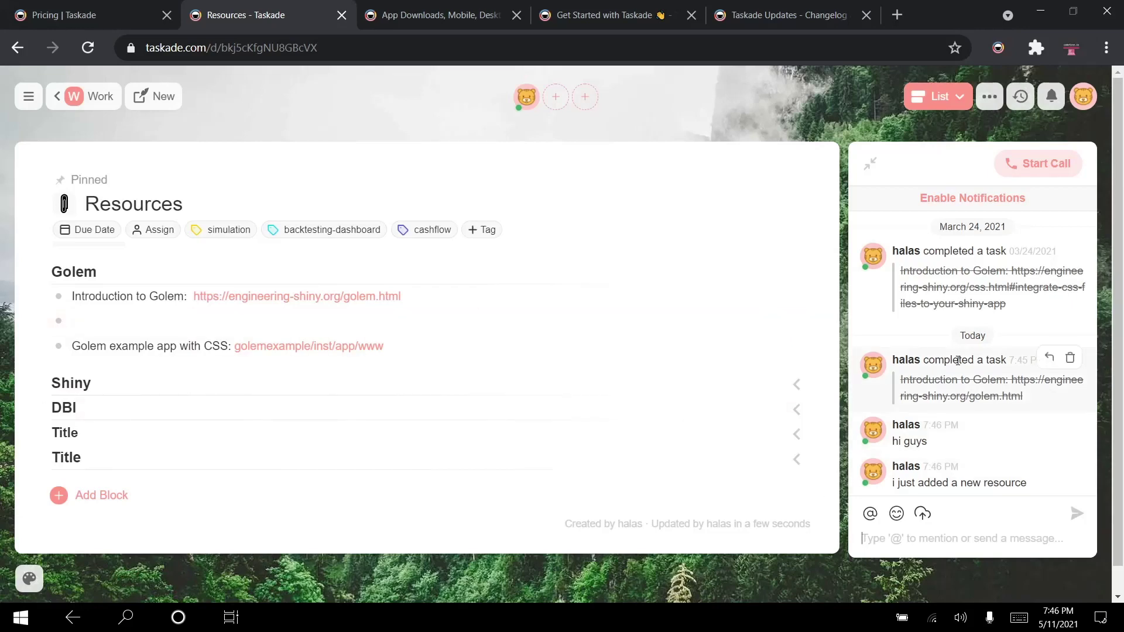
mouse_move(955, 443)
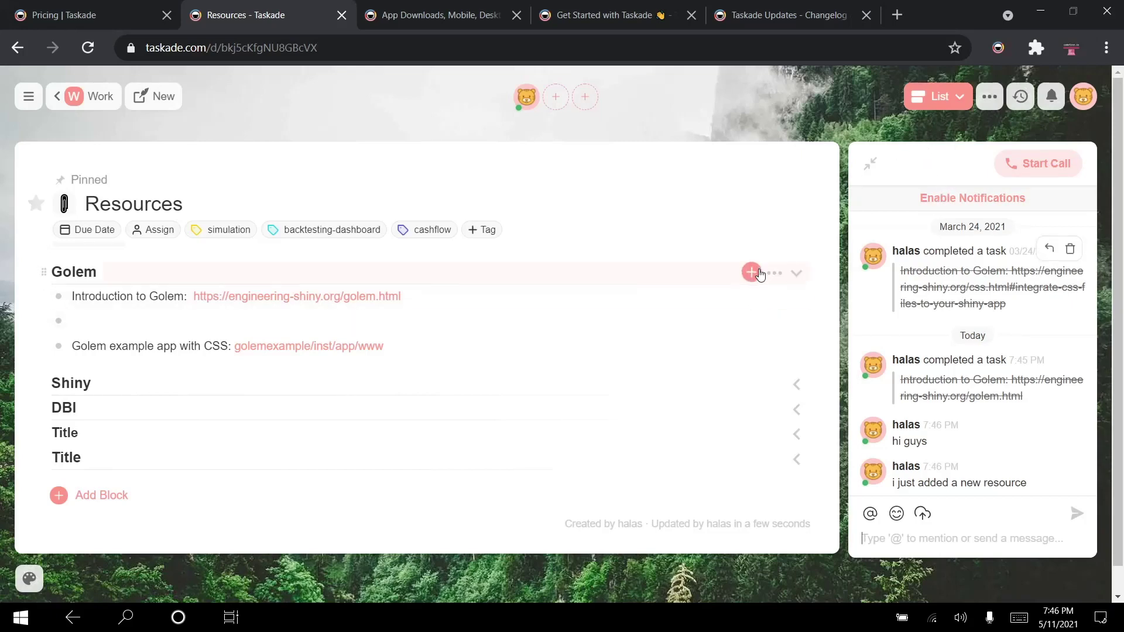
- Unfold the Shiny and DBI sections of the Resources project
left_click(800, 387)
scroll(816, 509, "down", 5)
scroll(788, 541, "down", 4)
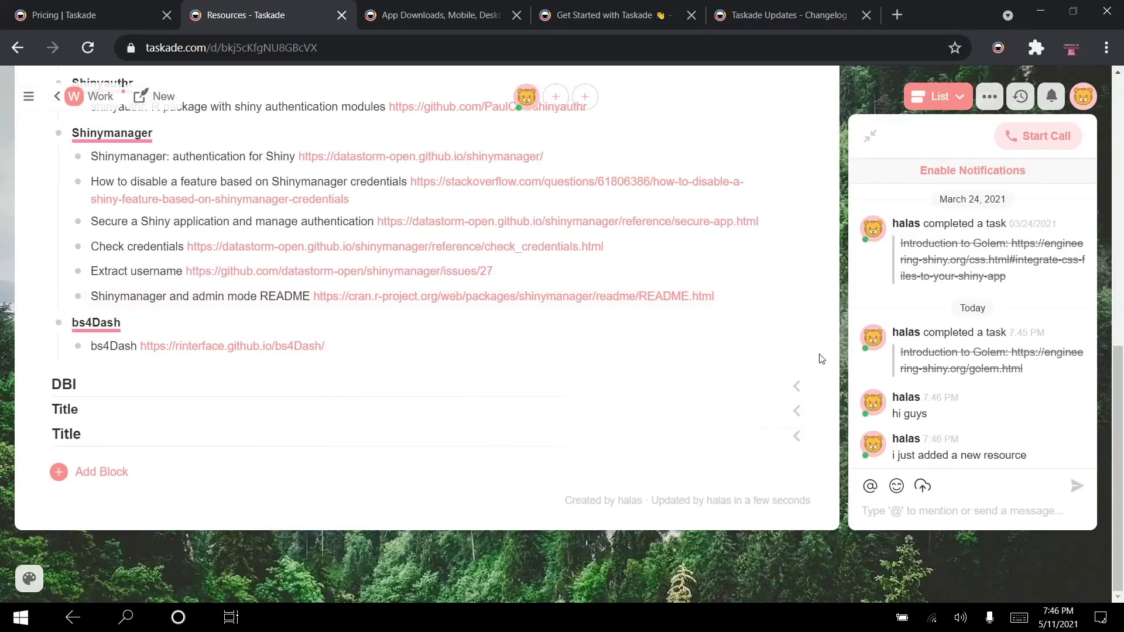
left_click(797, 386)
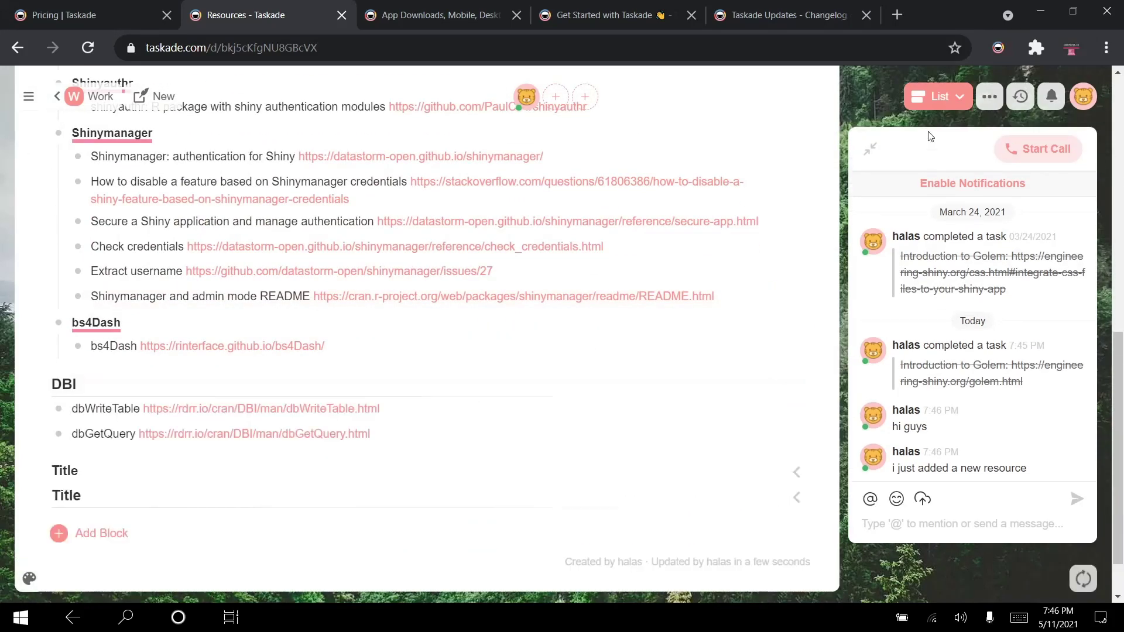
- Switch the Resources project to the Board view, look across its columns, and collapse the project chat
left_click(937, 97)
left_click(879, 164)
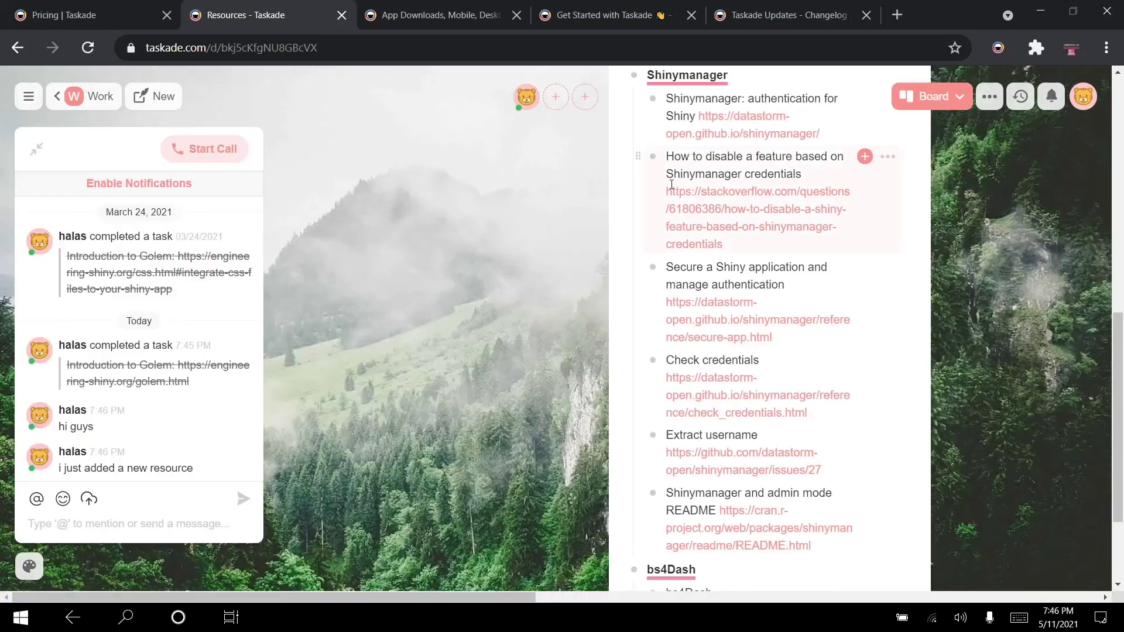
scroll(538, 216, "up", 10)
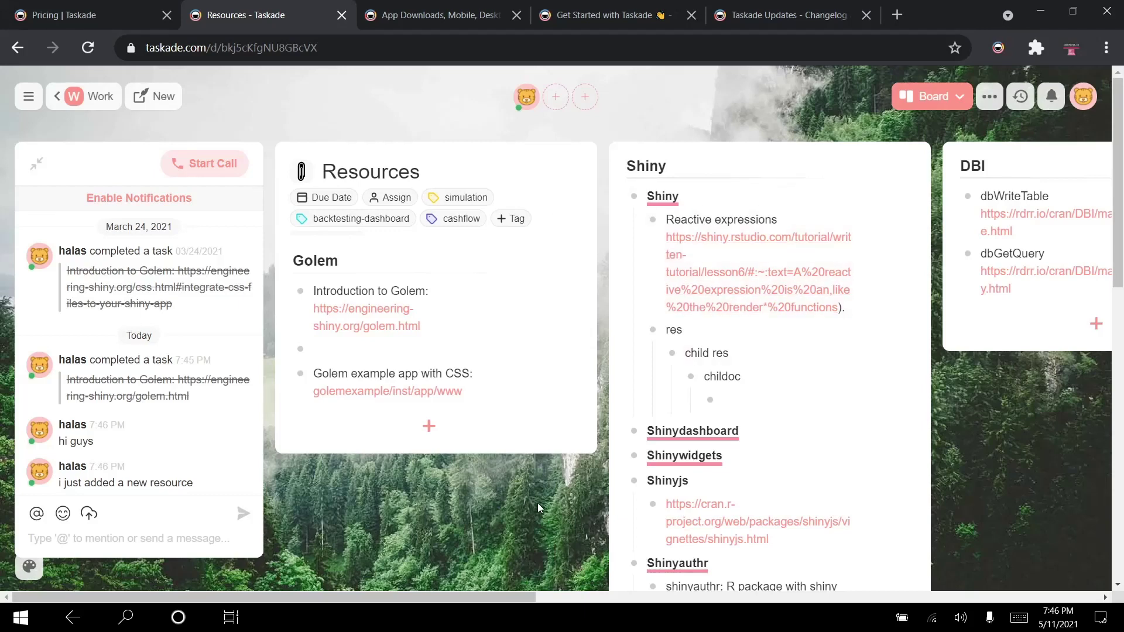
scroll(820, 281, "right", 5)
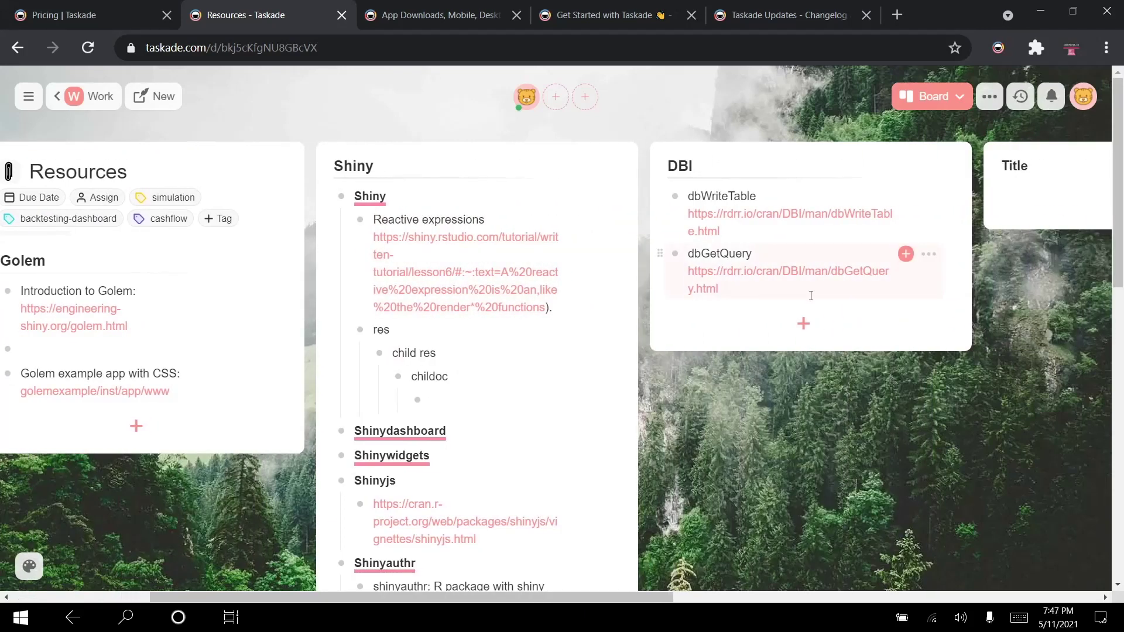
scroll(811, 296, "left", 5)
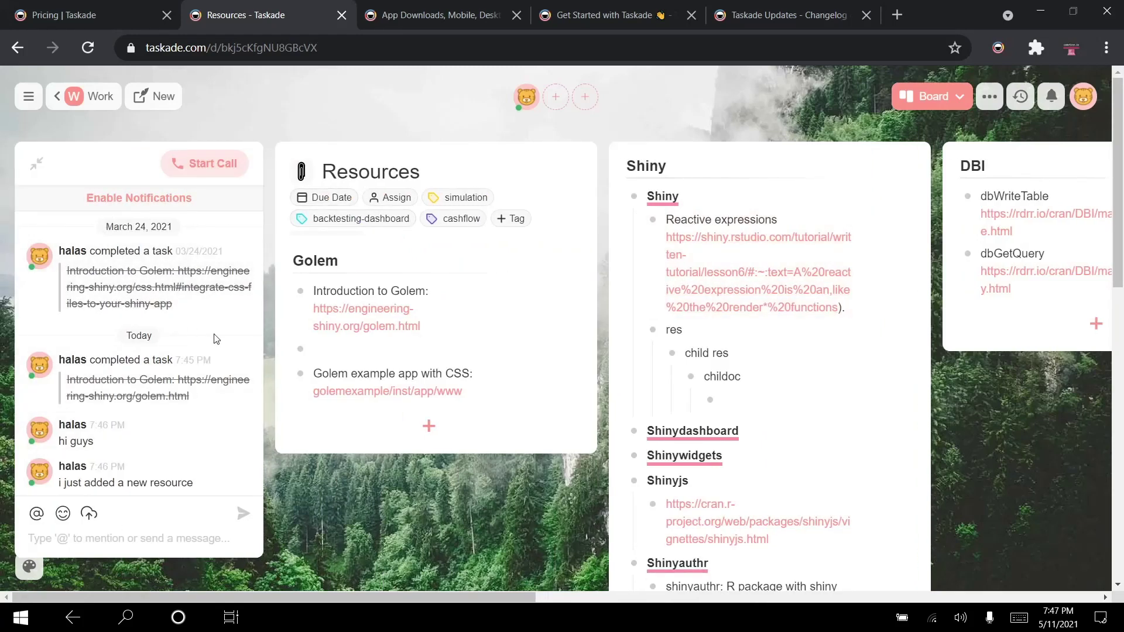
left_click(36, 166)
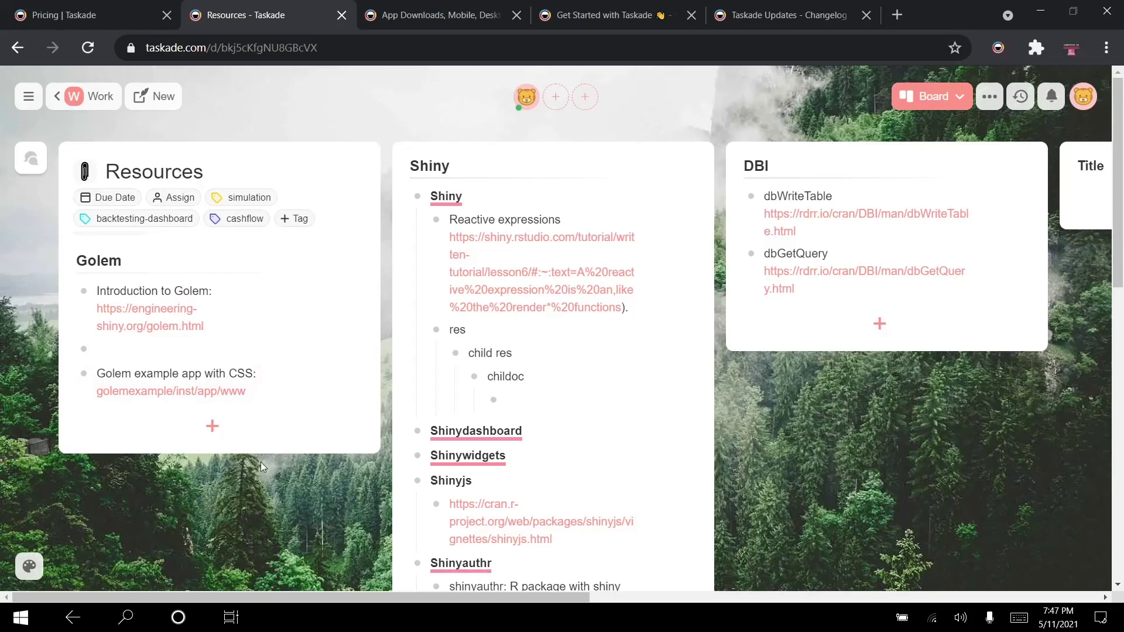
- Show the project in the Action view and look over its due date, attachment and assignee columns
left_click(913, 102)
left_click(860, 188)
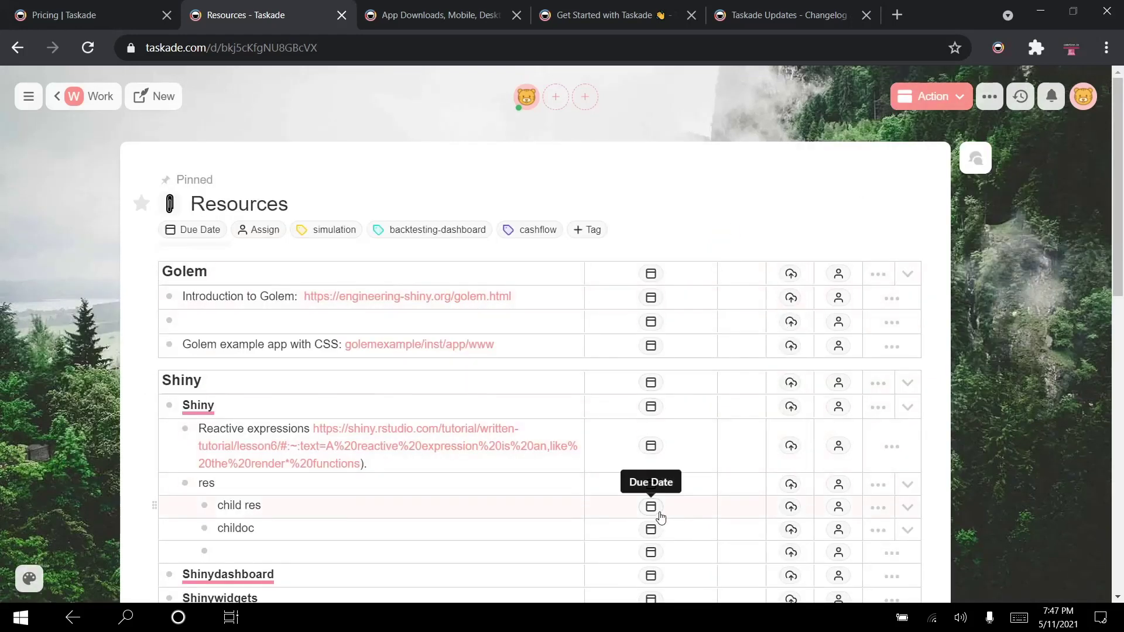
scroll(658, 515, "down", 3)
scroll(685, 434, "up", 3)
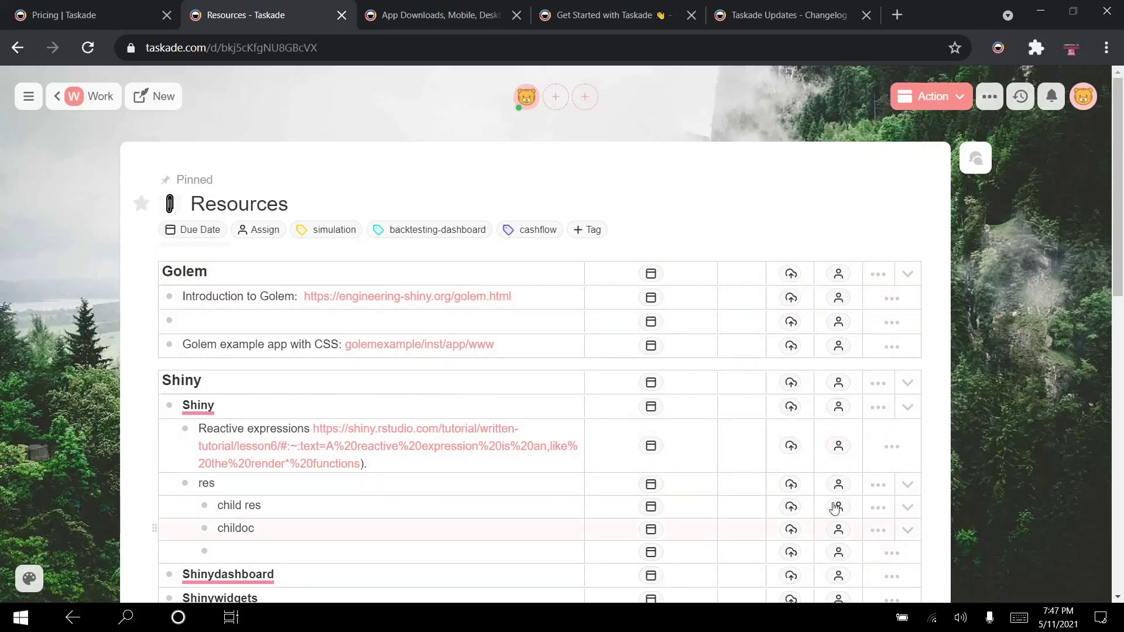
- Show the project in the Mindmap view and examine how the Golem and Shiny branches connect to Resources
left_click(921, 99)
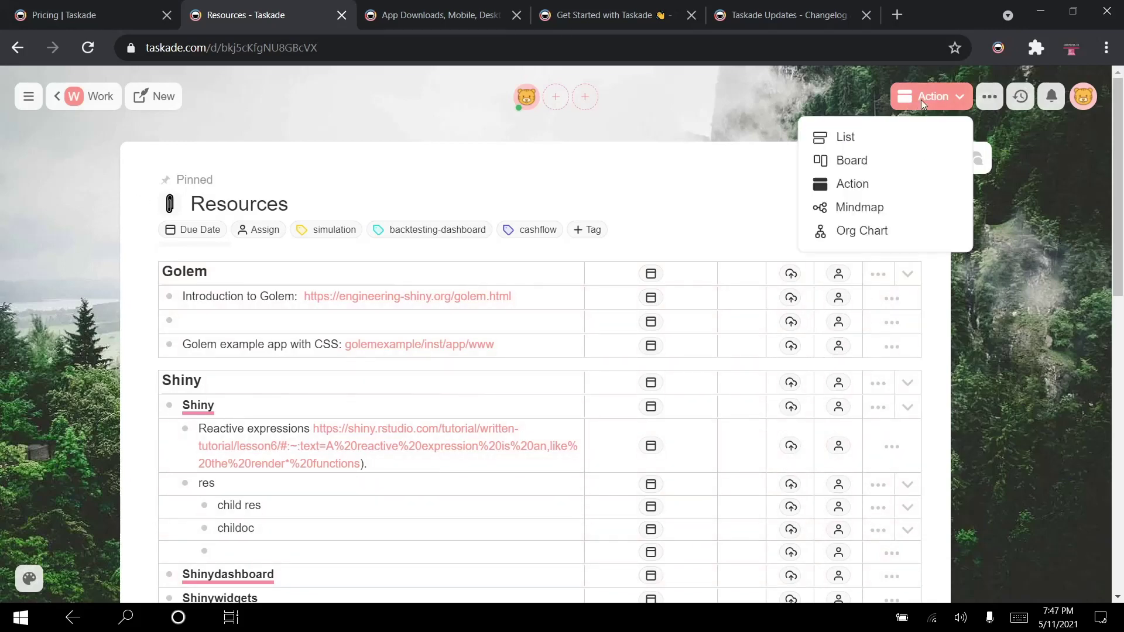
left_click(854, 211)
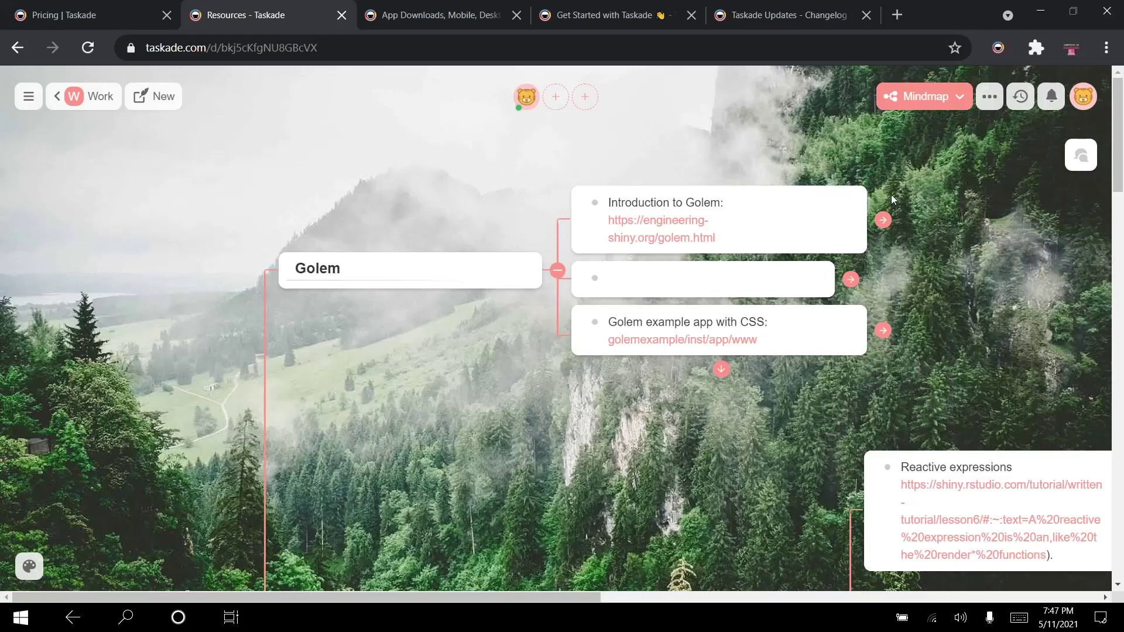
scroll(982, 260, "down", 5)
scroll(934, 263, "up", 4)
scroll(375, 321, "down", 1)
scroll(375, 321, "down", 10)
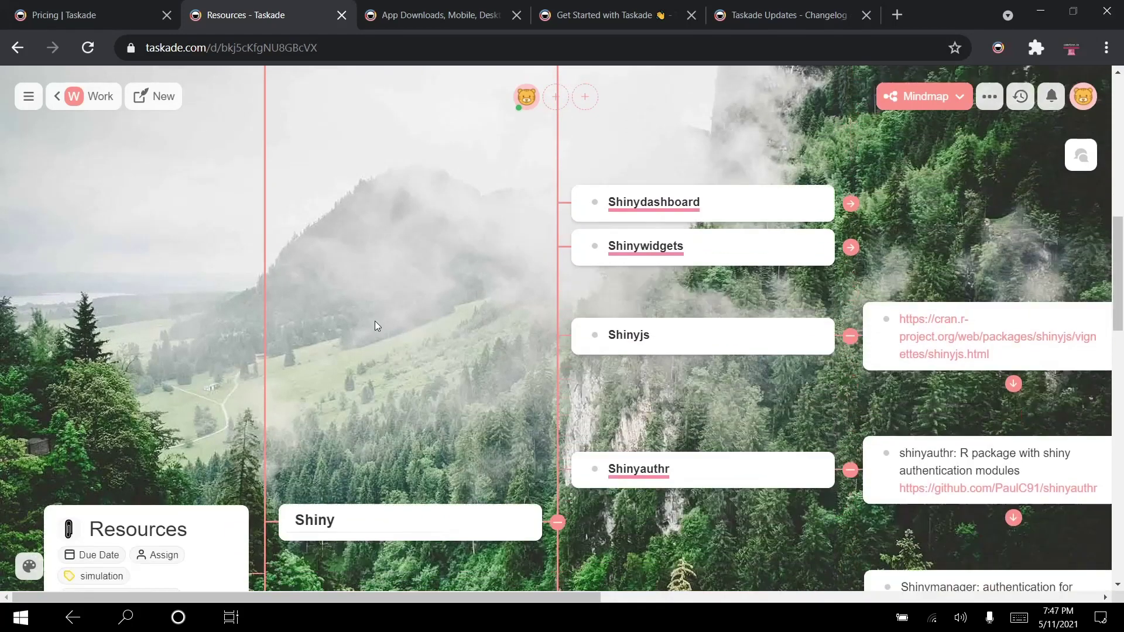
scroll(716, 413, "down", 6)
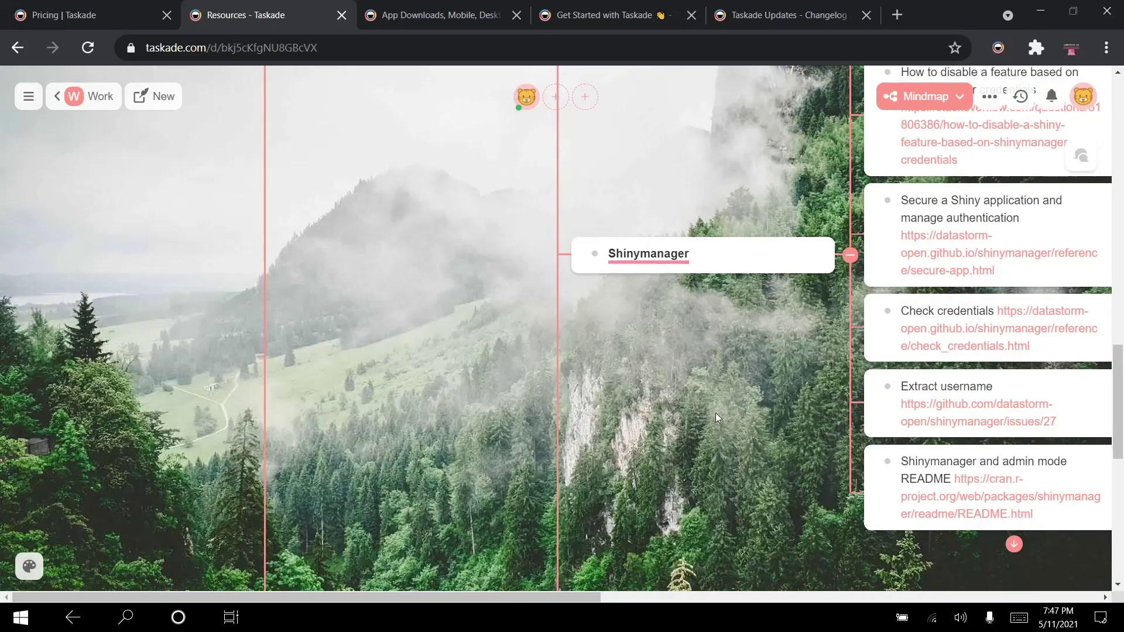
scroll(716, 413, "down", 3)
scroll(716, 413, "up", 10)
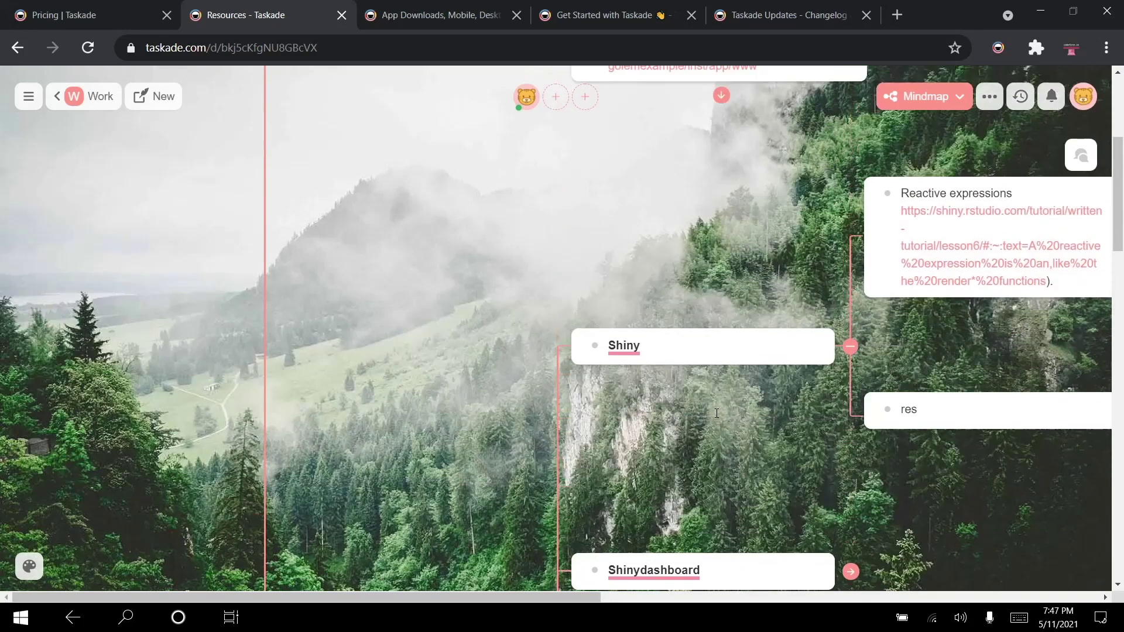
scroll(717, 413, "down", 6)
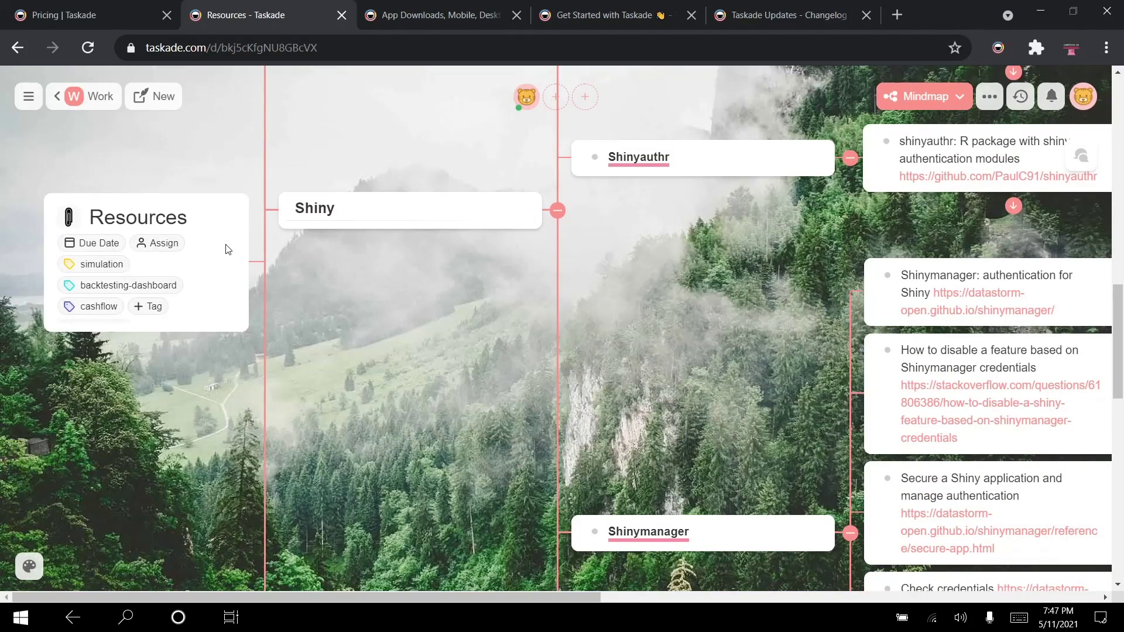
scroll(376, 297, "down", 10)
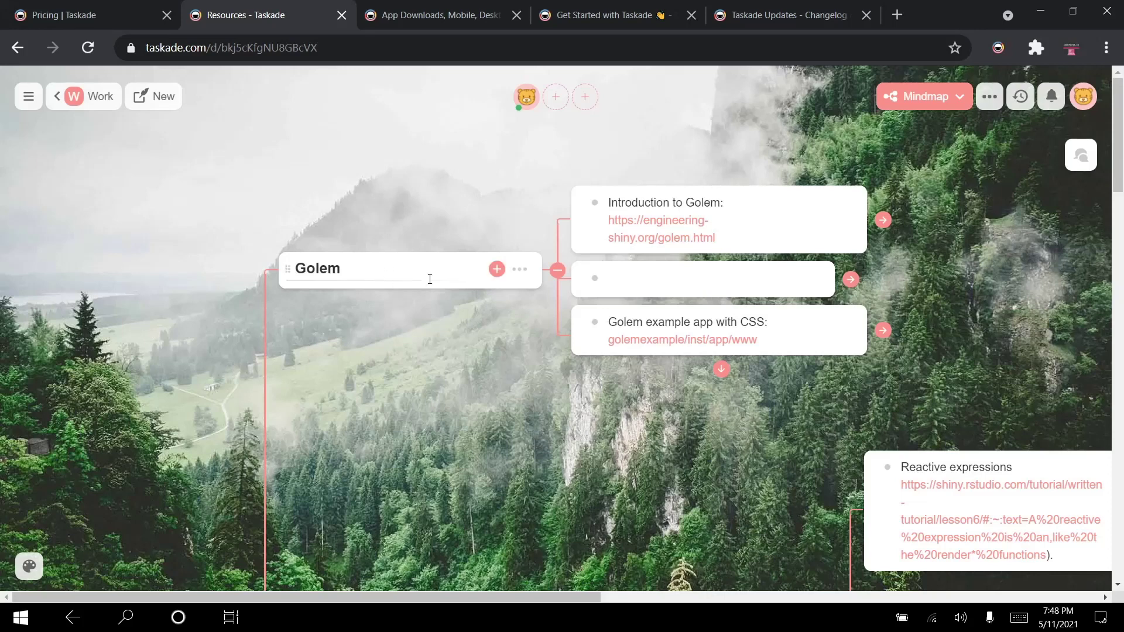
- Delete the empty item in the Golem branch, and look through the rest of the mindmap to its last block
left_click(672, 288)
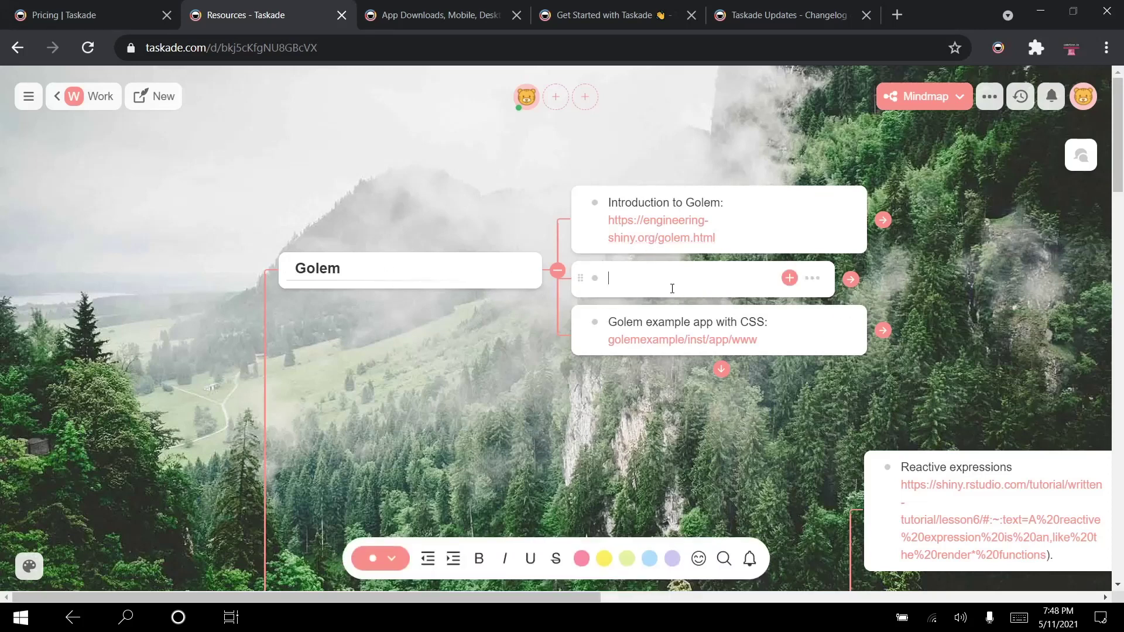
key("BackSpace")
scroll(681, 417, "down", 7)
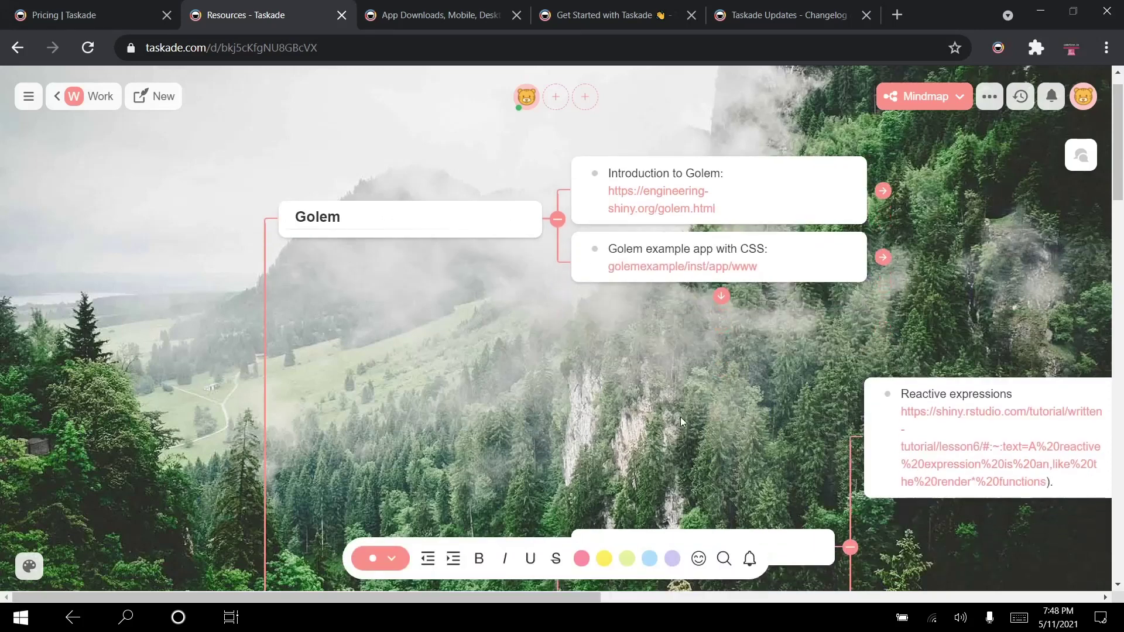
scroll(712, 237, "up", 2)
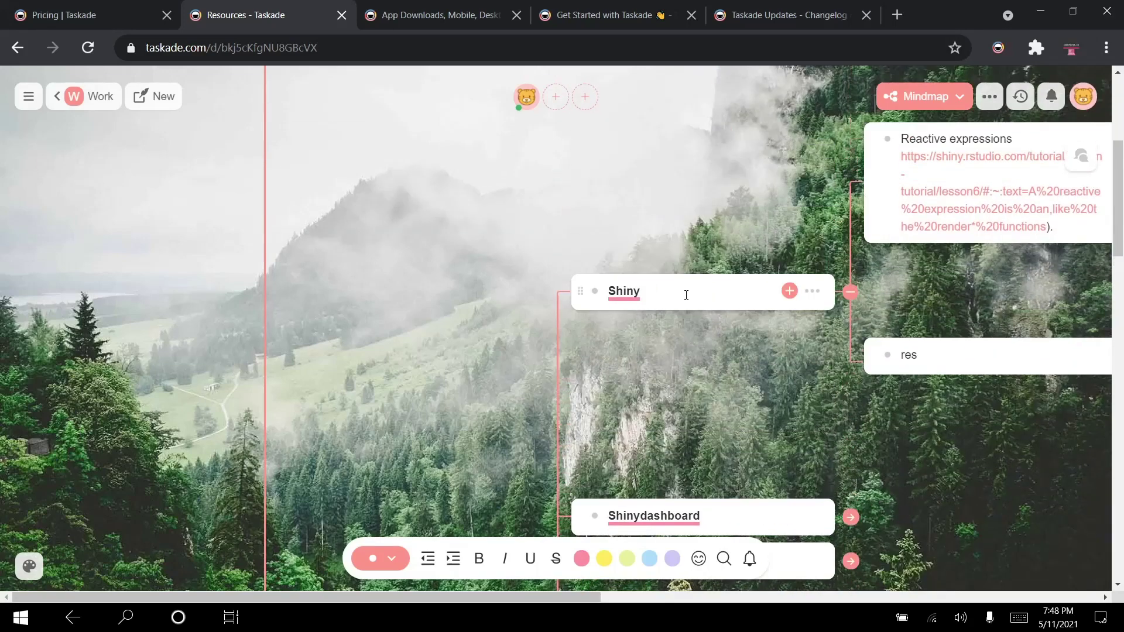
scroll(948, 416, "down", 4)
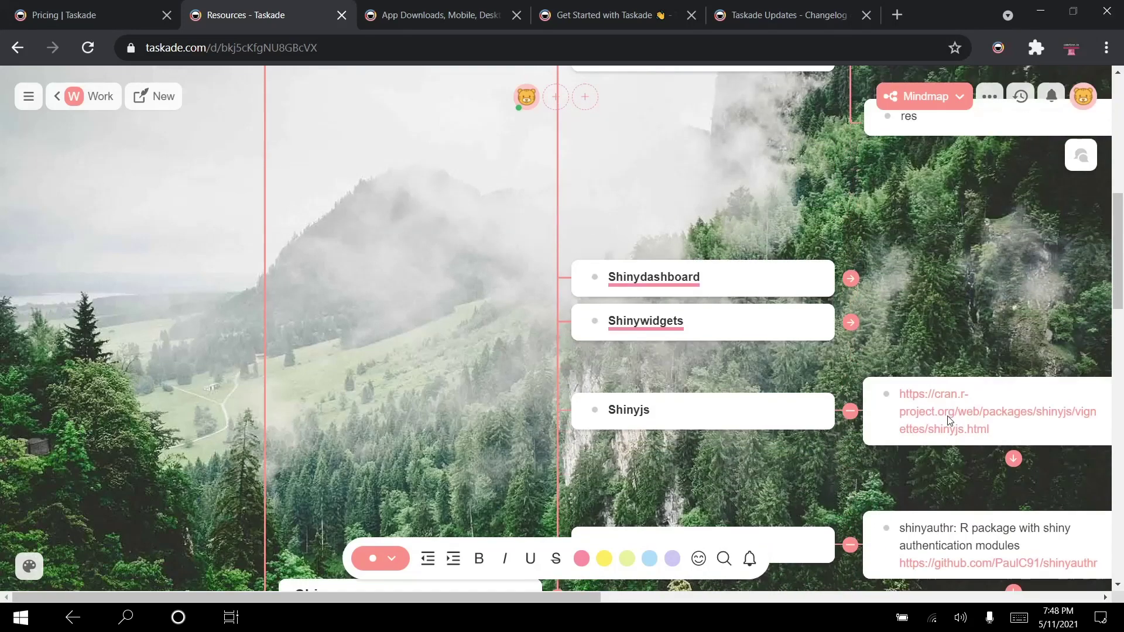
scroll(845, 405, "down", 2)
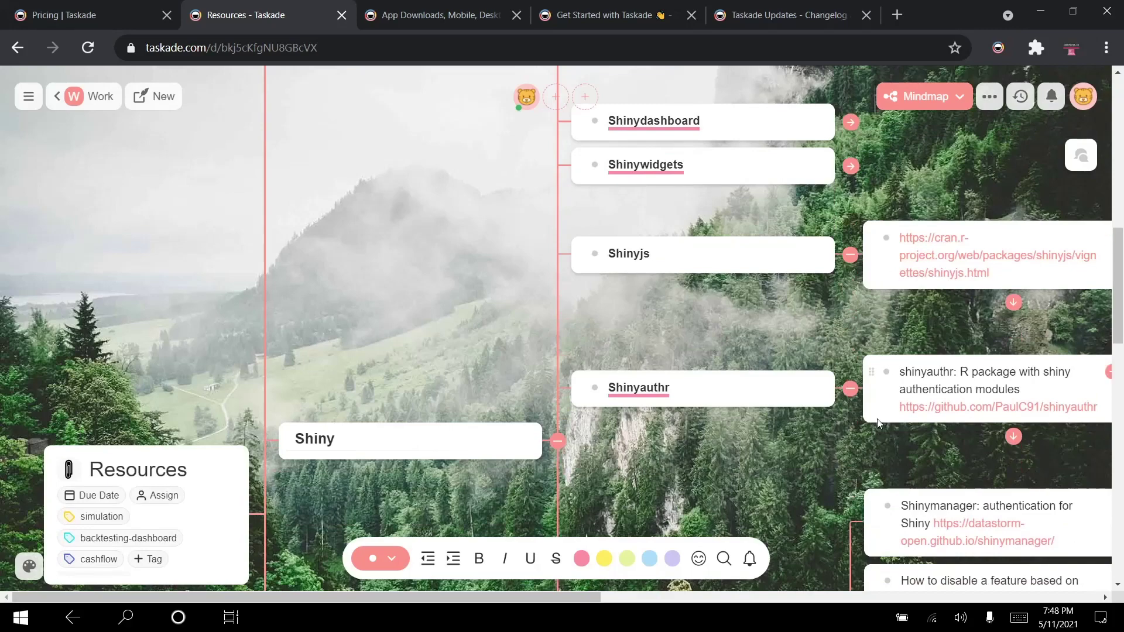
scroll(881, 418, "down", 15)
scroll(880, 415, "down", 3)
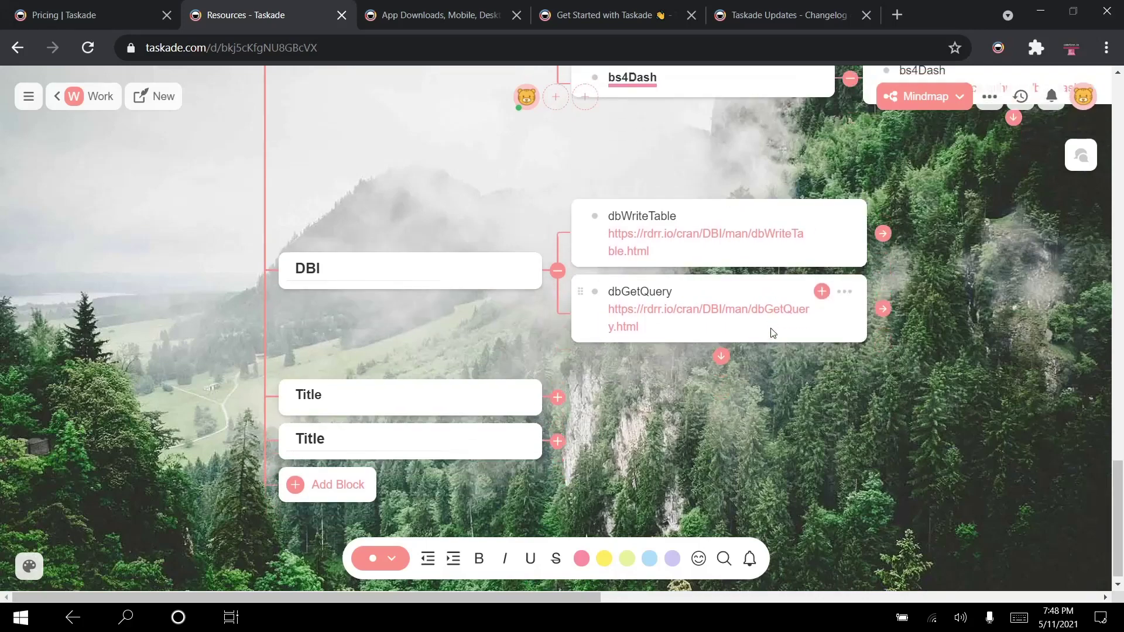
scroll(856, 326, "up", 10)
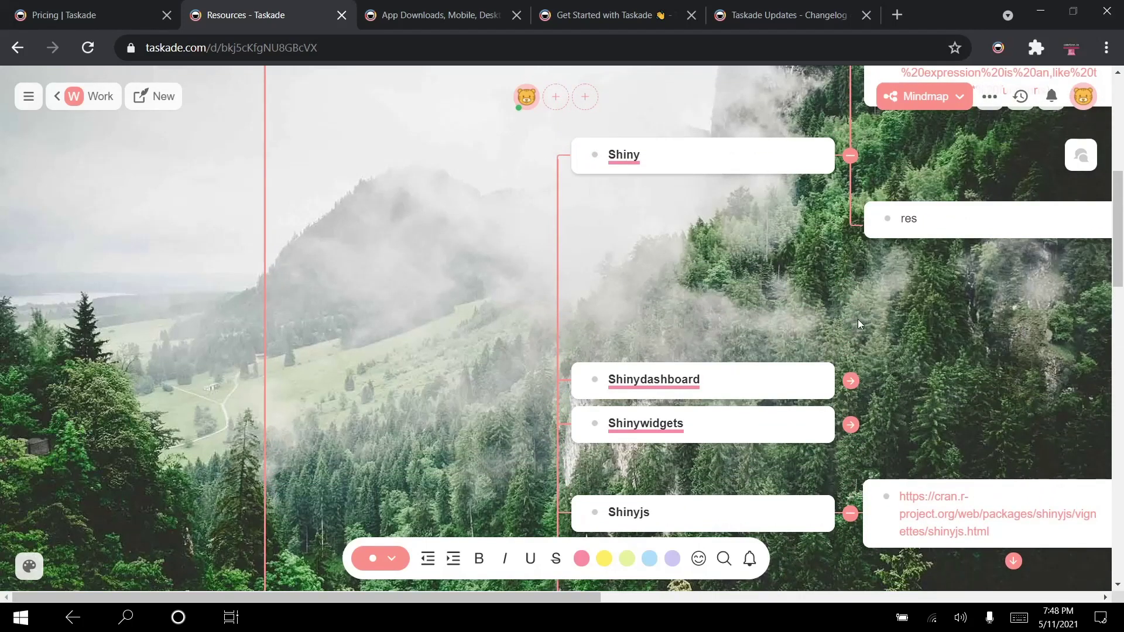
- Show the project in the Org Chart view and examine the hierarchy of its Golem, Shiny, DBI and Title blocks
left_click(901, 100)
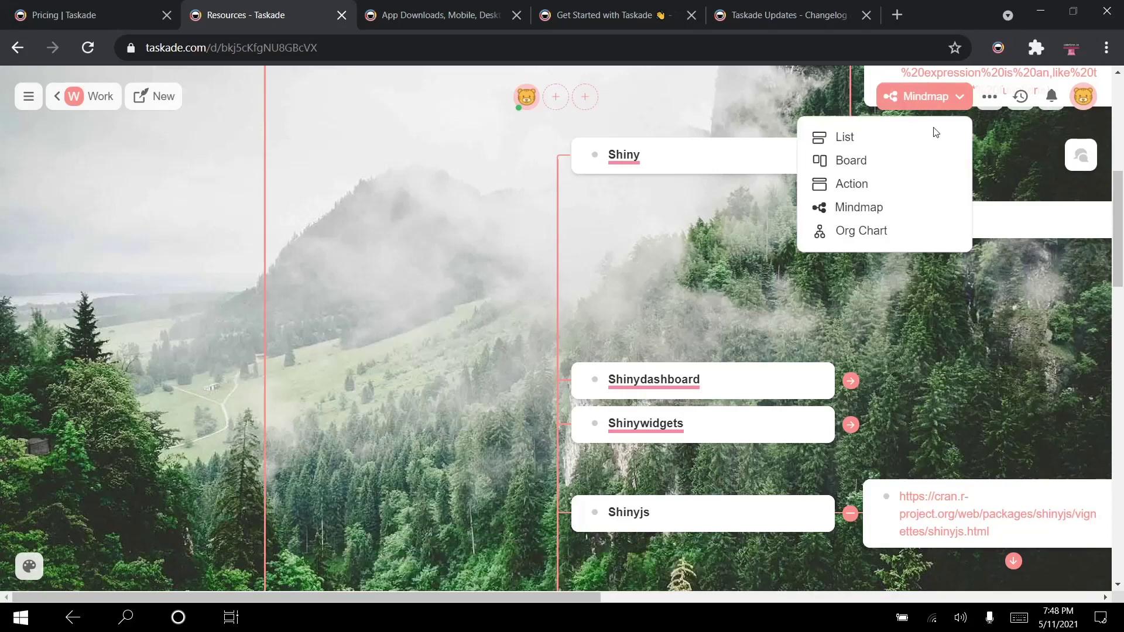
left_click(845, 231)
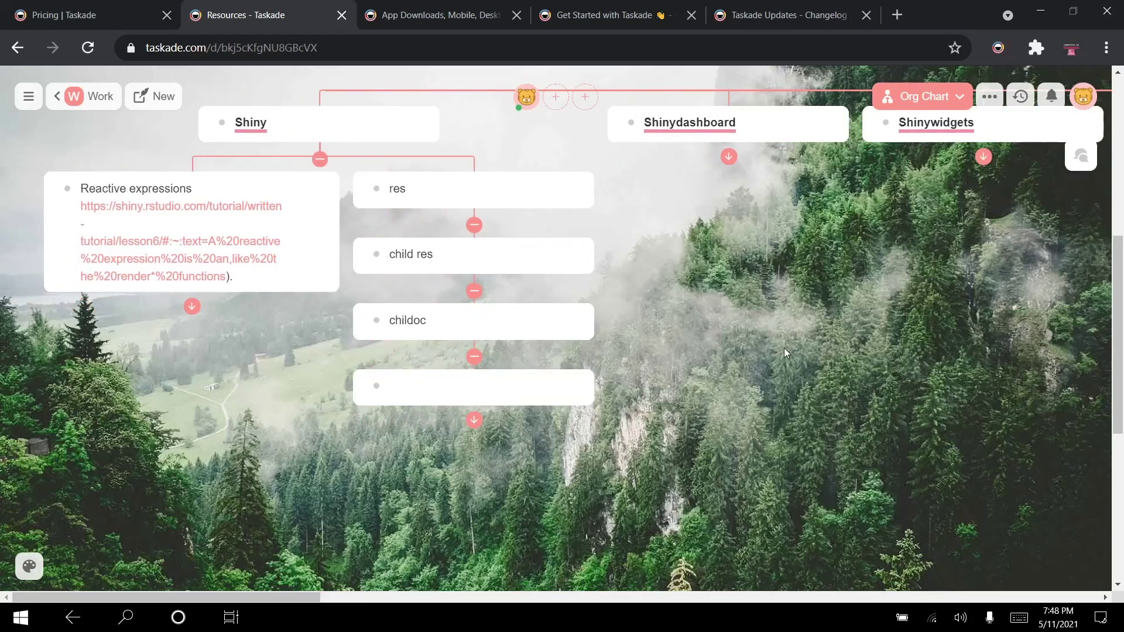
scroll(785, 348, "right", 3)
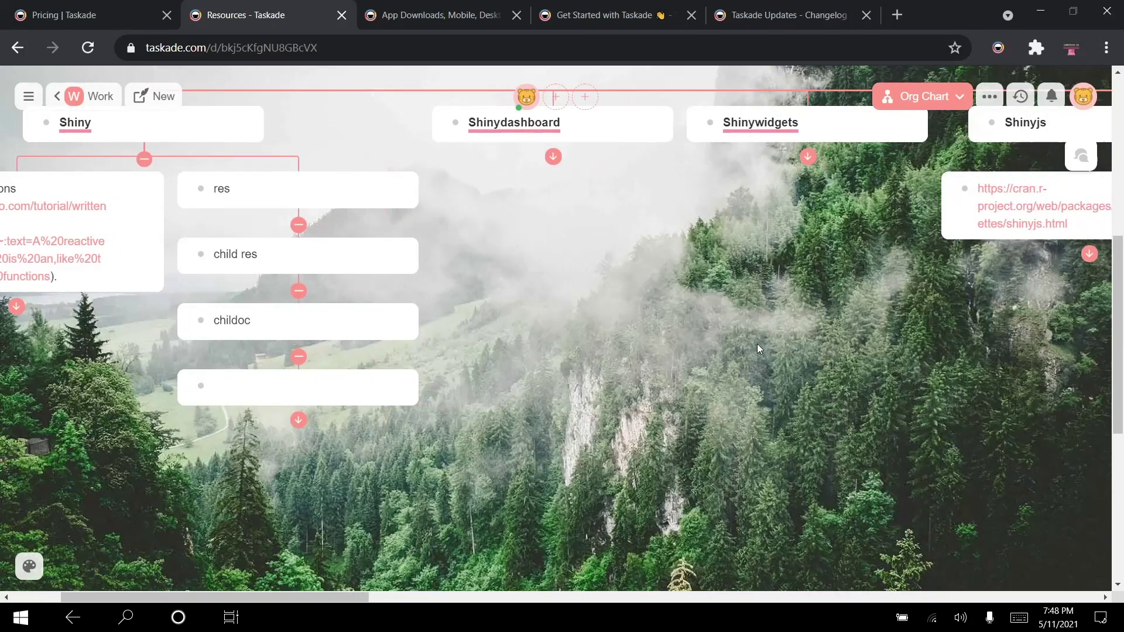
scroll(758, 345, "right", 10)
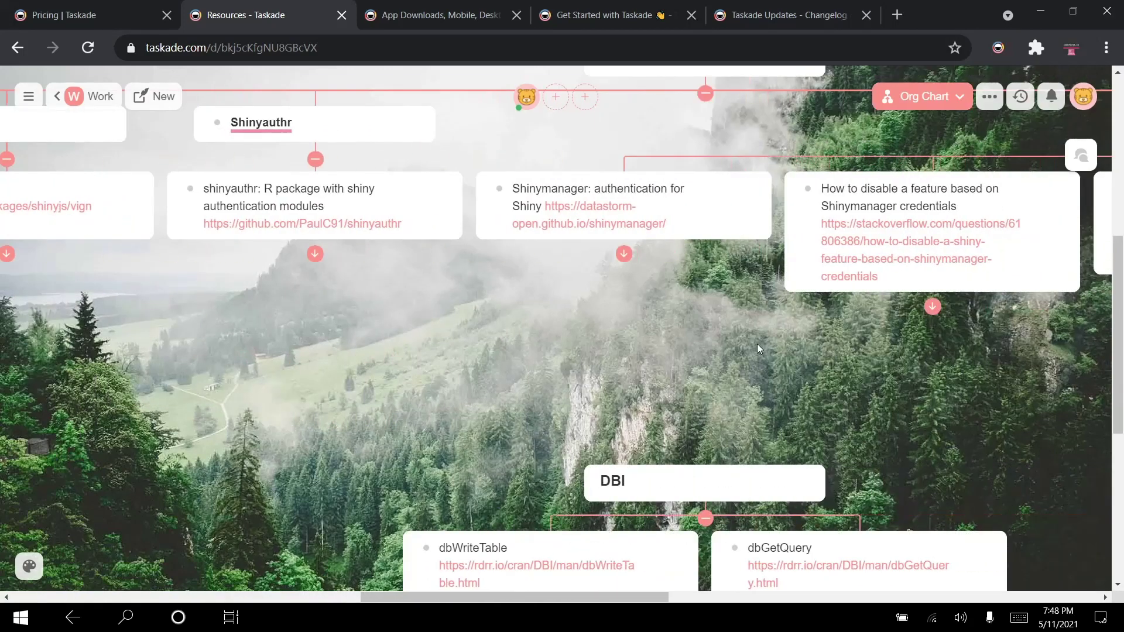
scroll(757, 343, "up", 4)
scroll(757, 343, "right", 3)
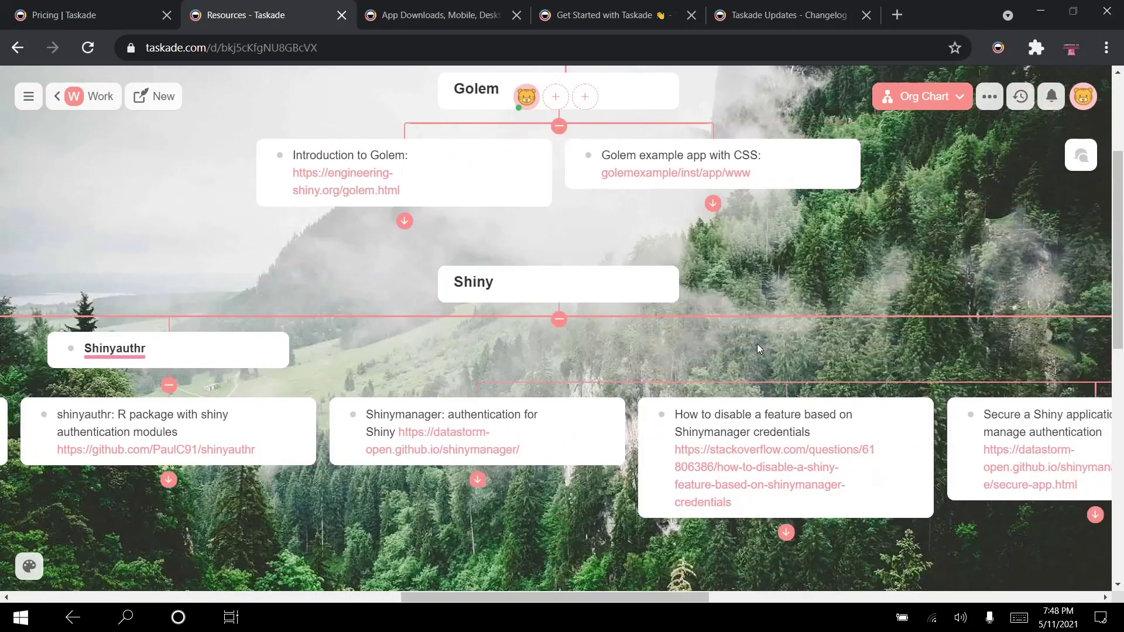
scroll(757, 343, "up", 1)
scroll(757, 343, "up", 2)
scroll(757, 343, "down", 6)
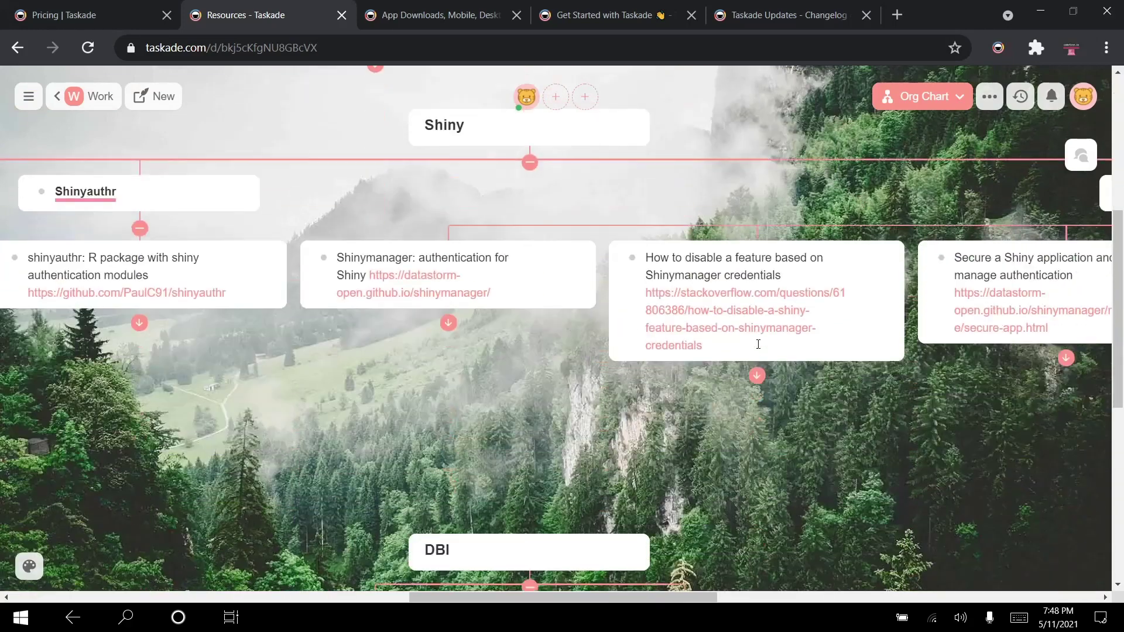
scroll(757, 343, "right", 5)
scroll(757, 343, "down", 7)
scroll(757, 344, "right", 2)
scroll(757, 343, "left", 4)
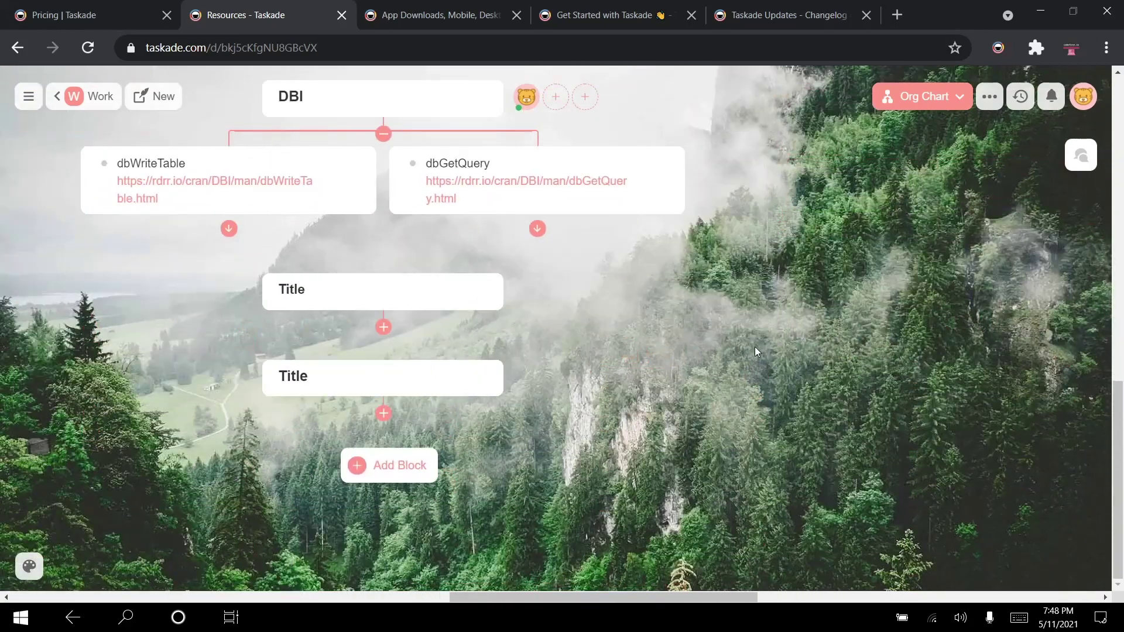
scroll(755, 351, "left", 4)
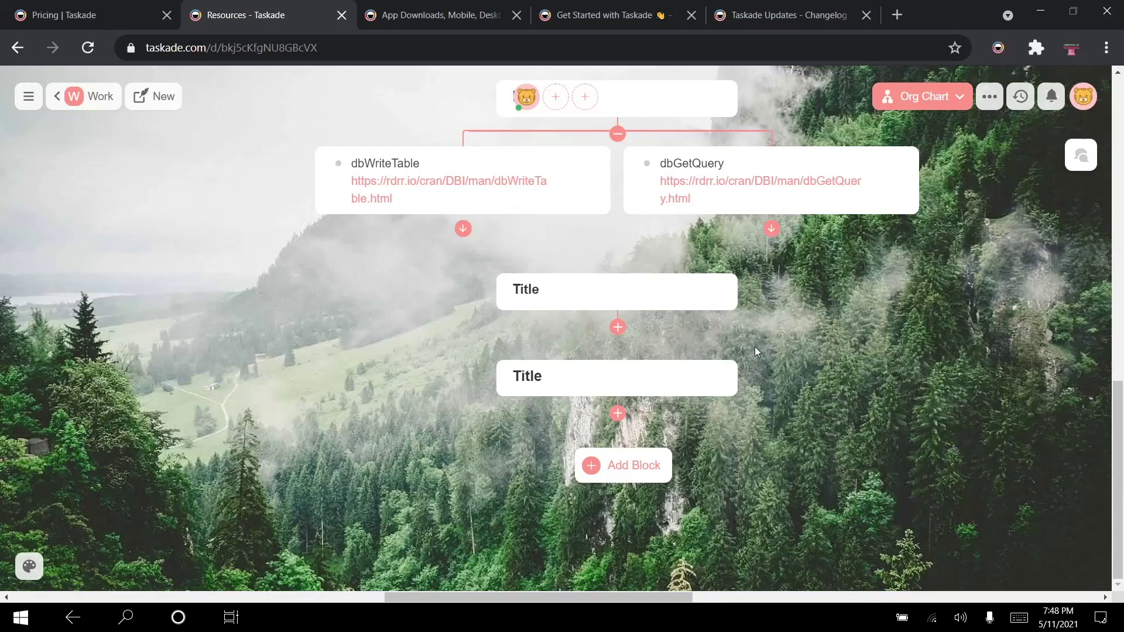
scroll(687, 229, "up", 7)
scroll(687, 228, "right", 2)
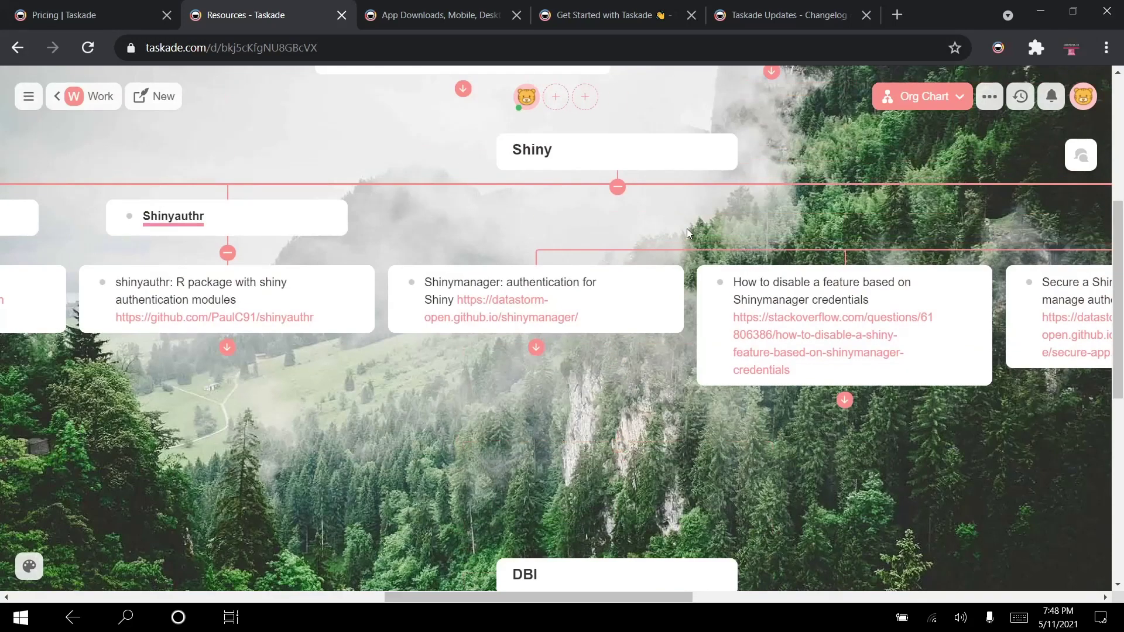
scroll(688, 233, "left", 1)
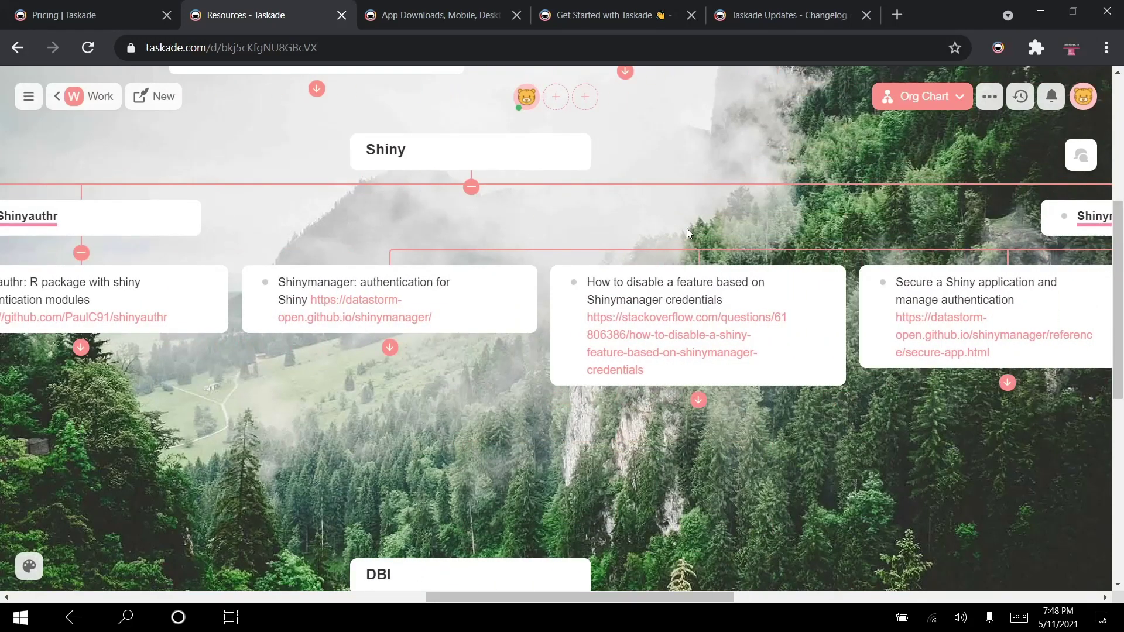
scroll(737, 224, "up", 1)
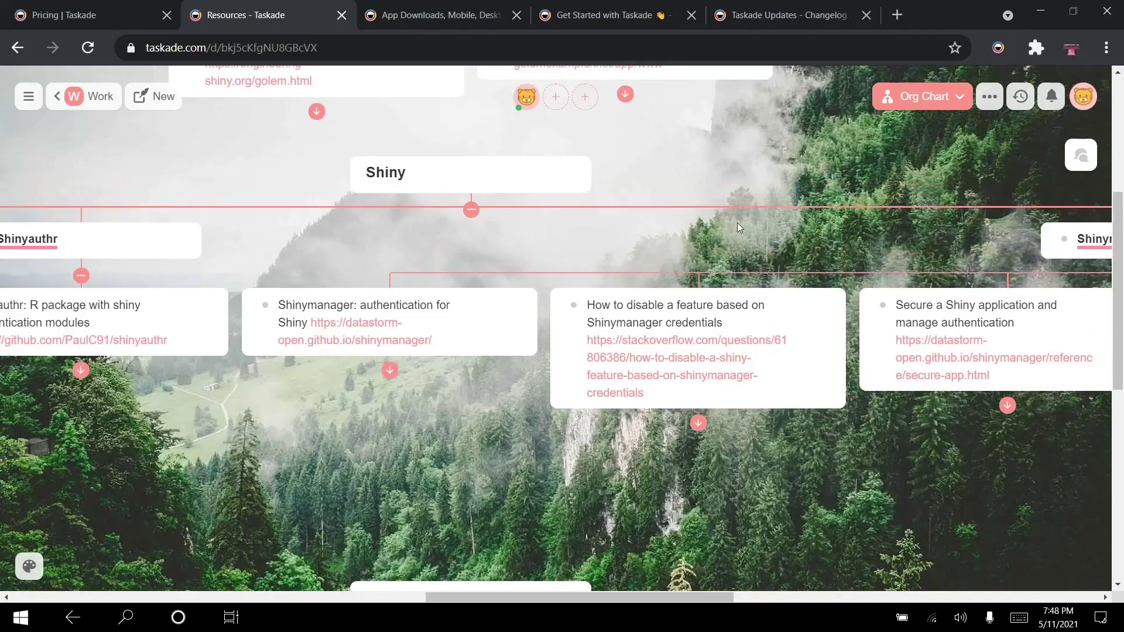
scroll(737, 223, "up", 3)
scroll(737, 223, "left", 3)
scroll(736, 222, "right", 1)
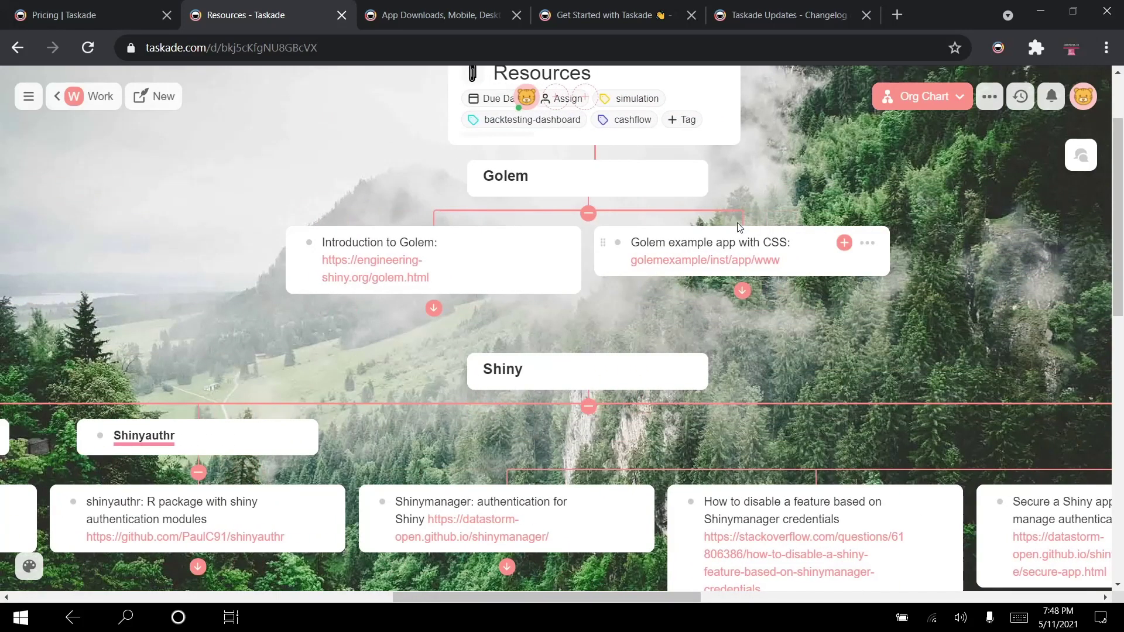
scroll(792, 226, "up", 2)
scroll(792, 226, "right", 1)
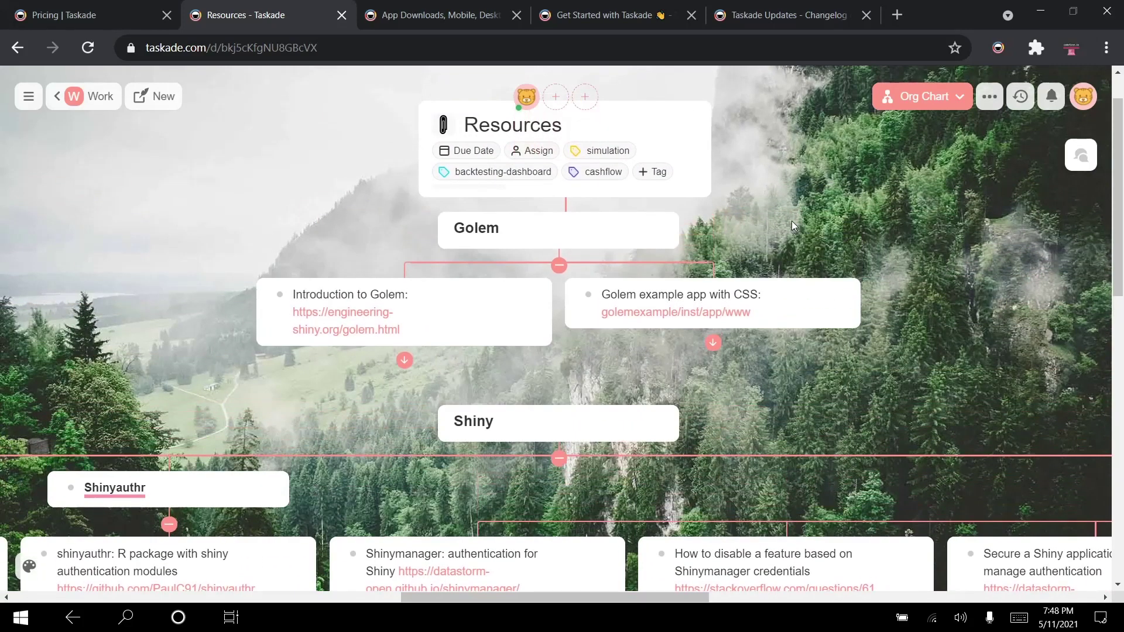